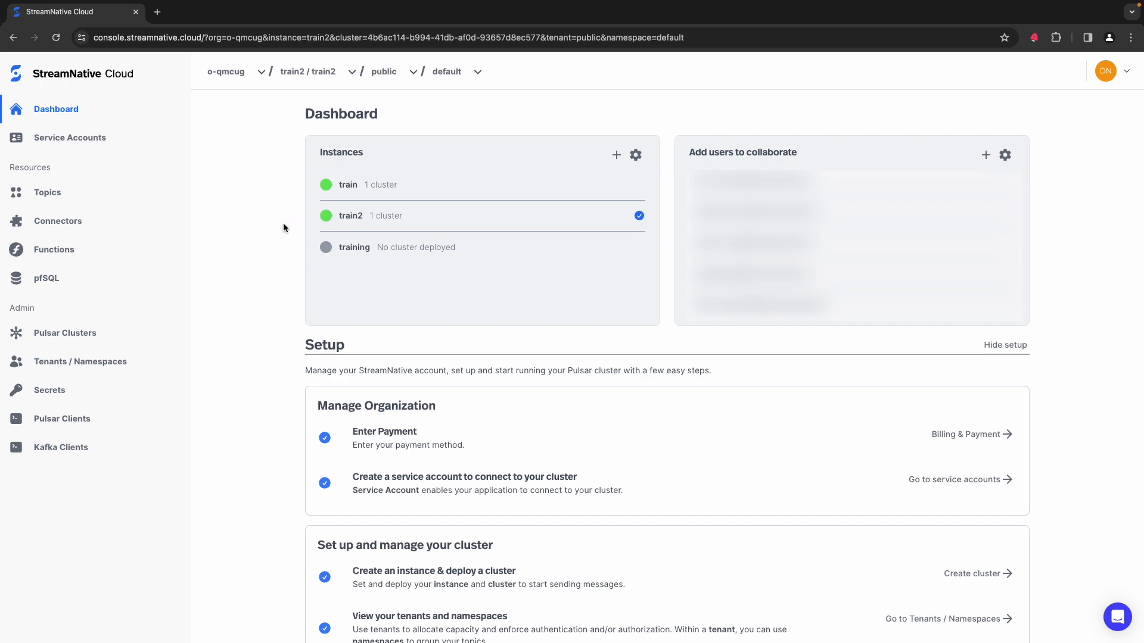
# Step: Create a service account named kafkastudent without Super Admin rights
pyautogui.click(98, 147)
pyautogui.click(1004, 128)
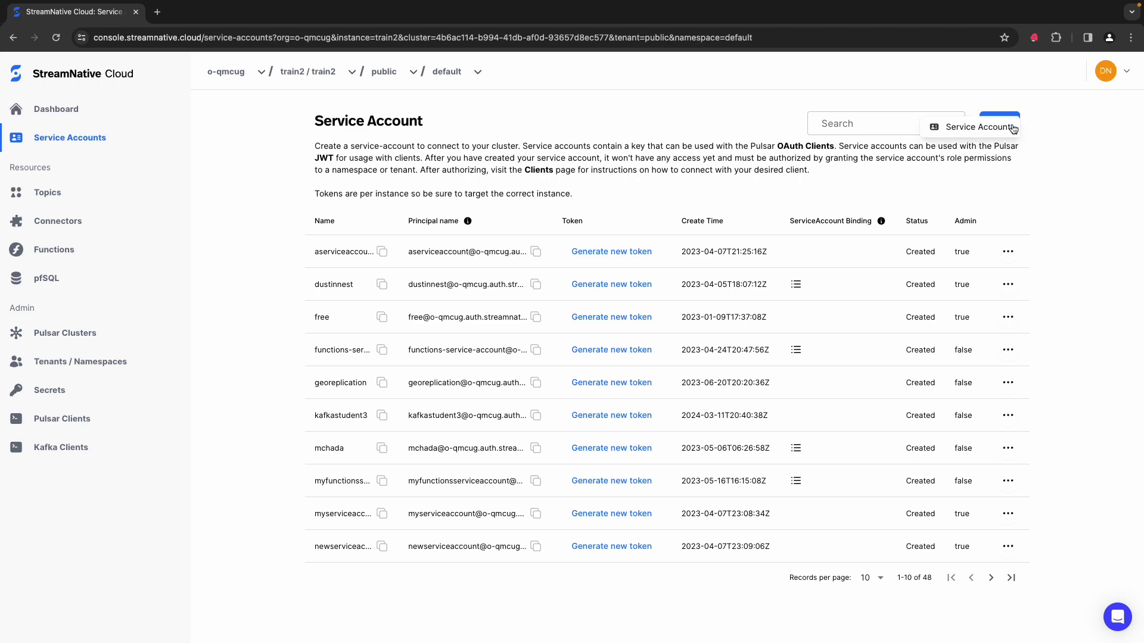
pyautogui.click(978, 127)
pyautogui.click(539, 311)
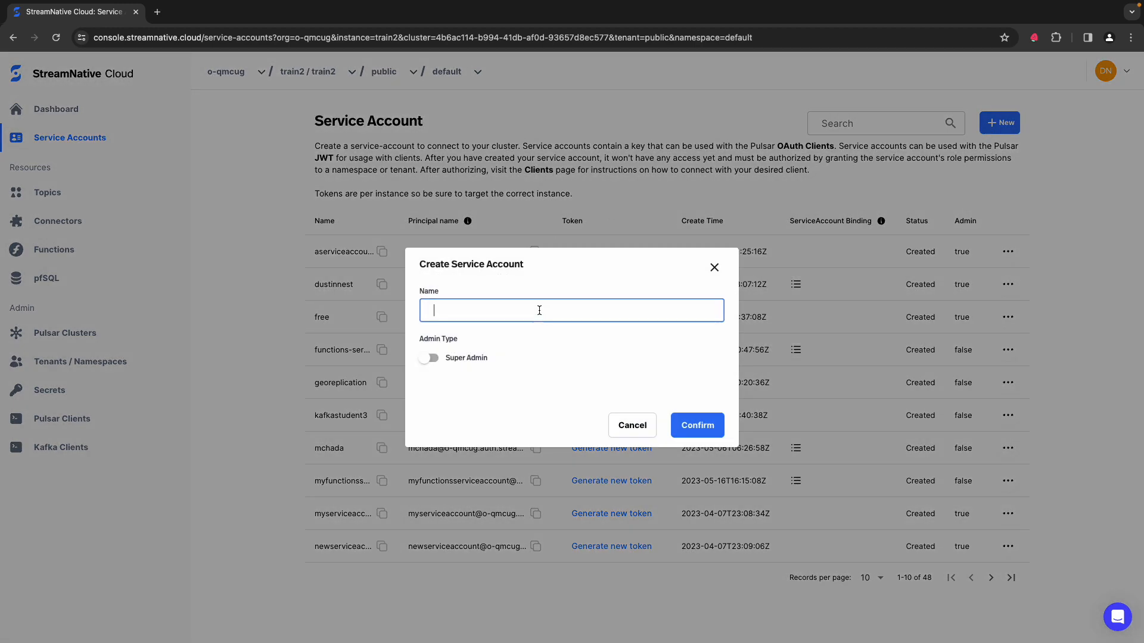
pyautogui.write('kafkastude')
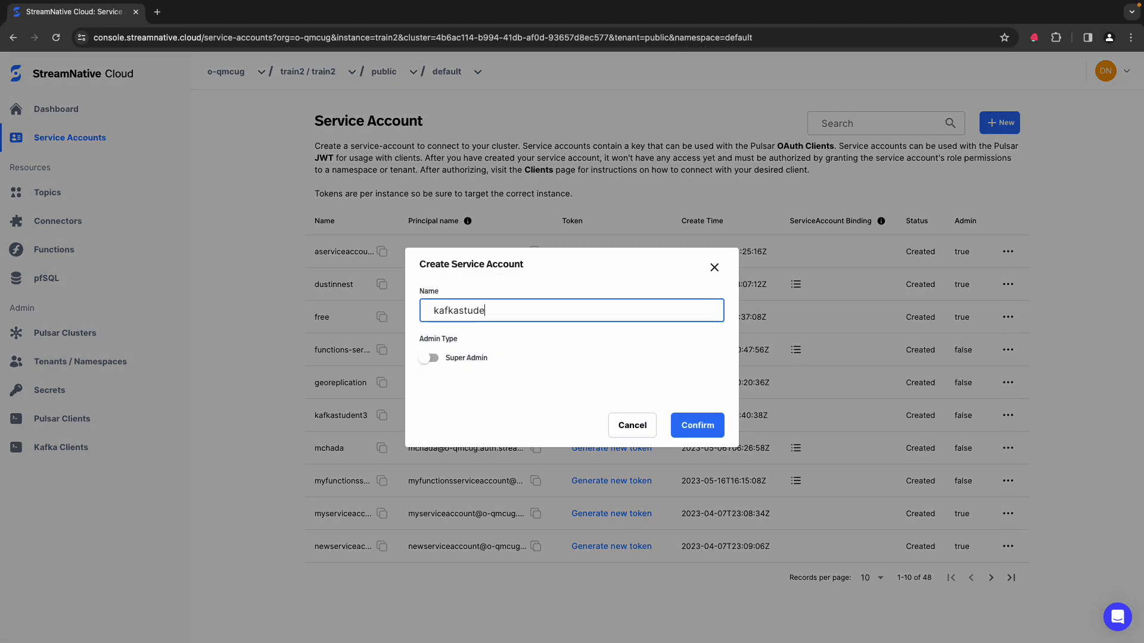
pyautogui.write('nt')
pyautogui.click(697, 432)
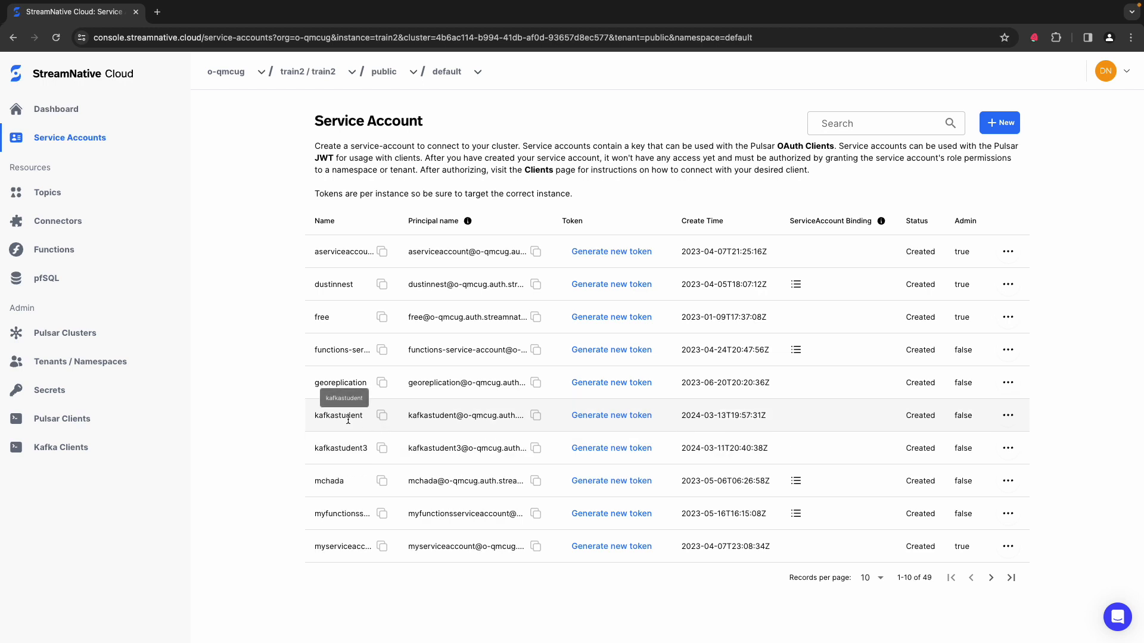
# Step: Download the OAuth2 key file of the kafkastudent service account
pyautogui.click(1007, 418)
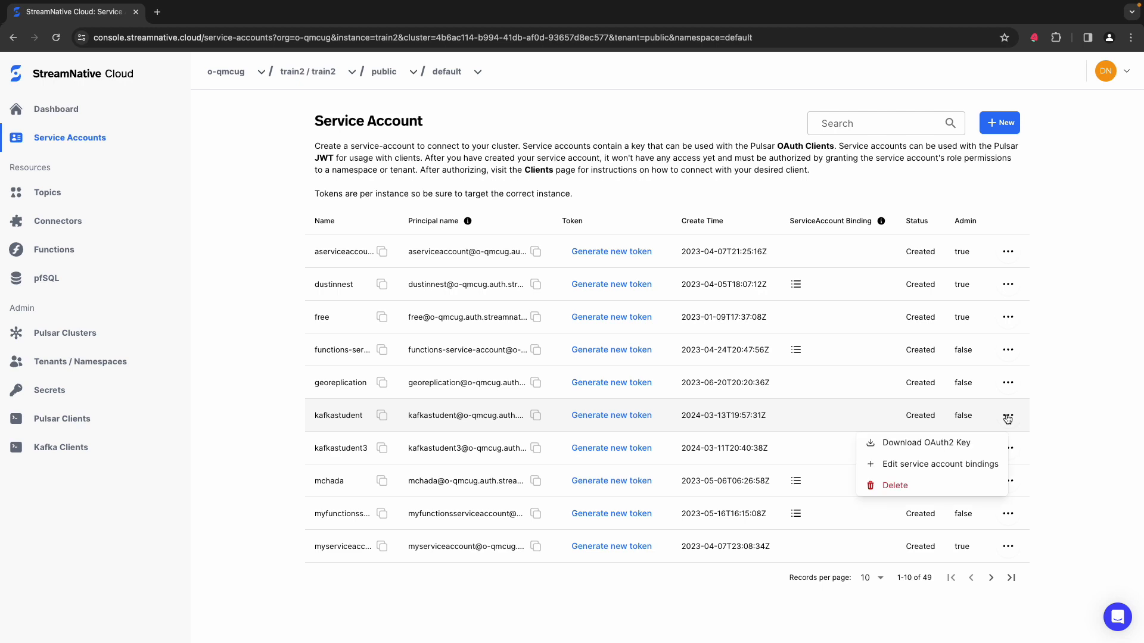
pyautogui.click(960, 442)
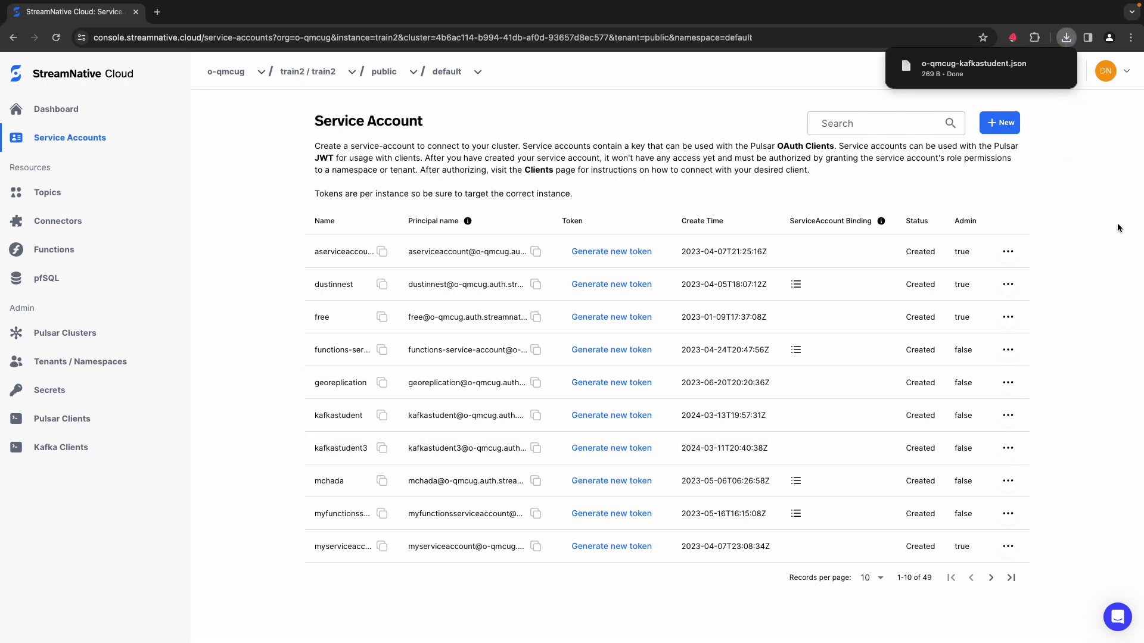
pyautogui.moveTo(1027, 84)
# Step: Generate an access token for the kafkastudent service account and copy it
pyautogui.click(617, 417)
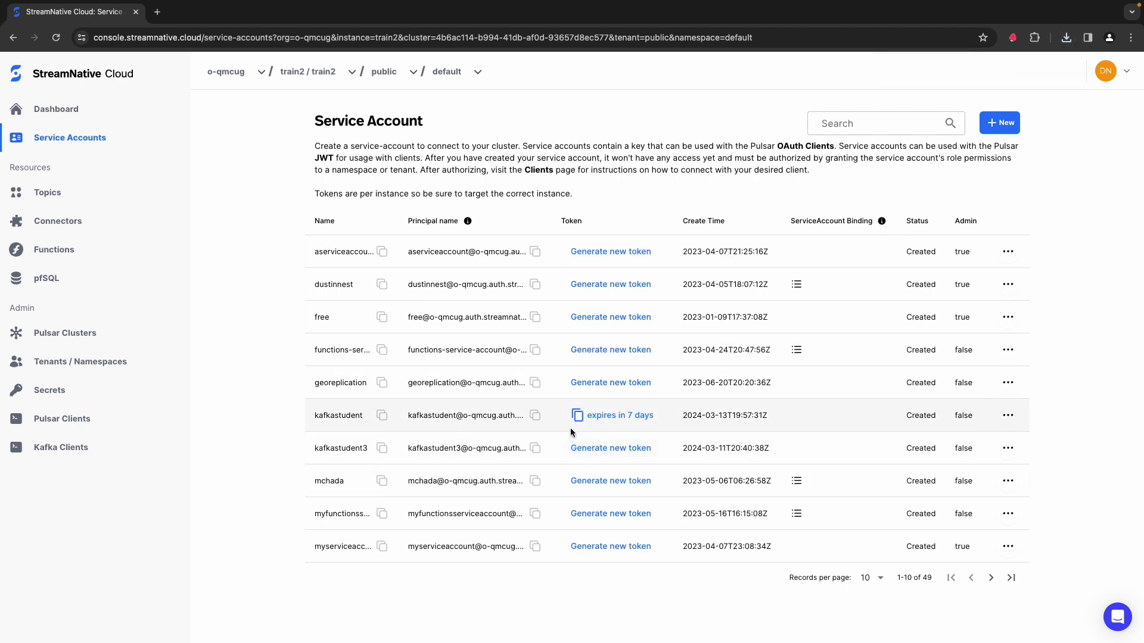
pyautogui.click(578, 417)
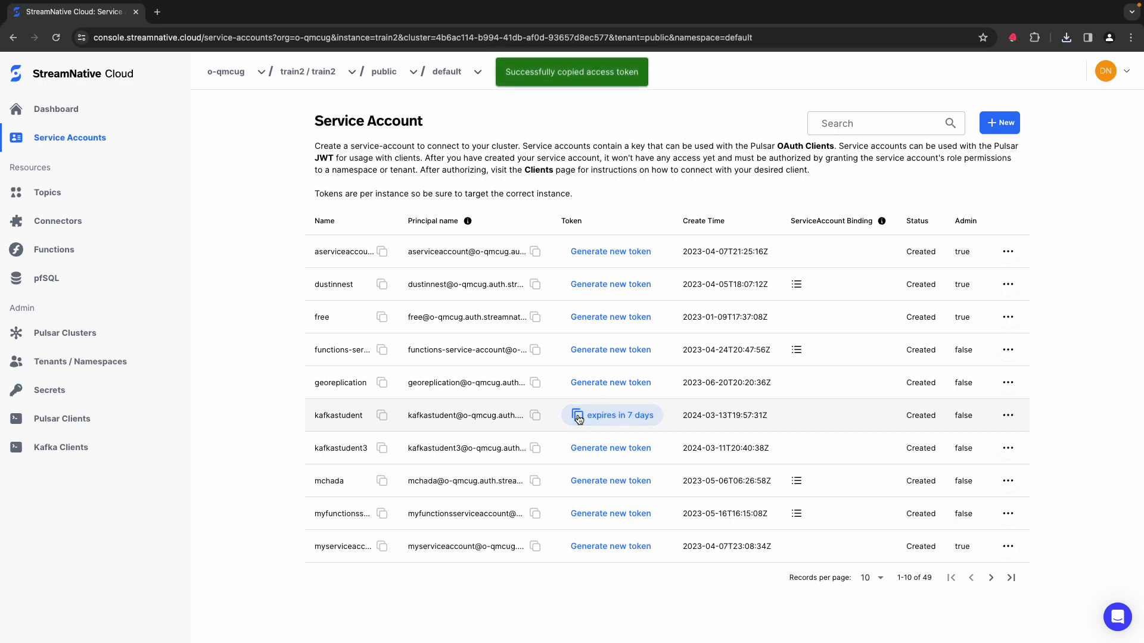
pyautogui.press('super+Tab')
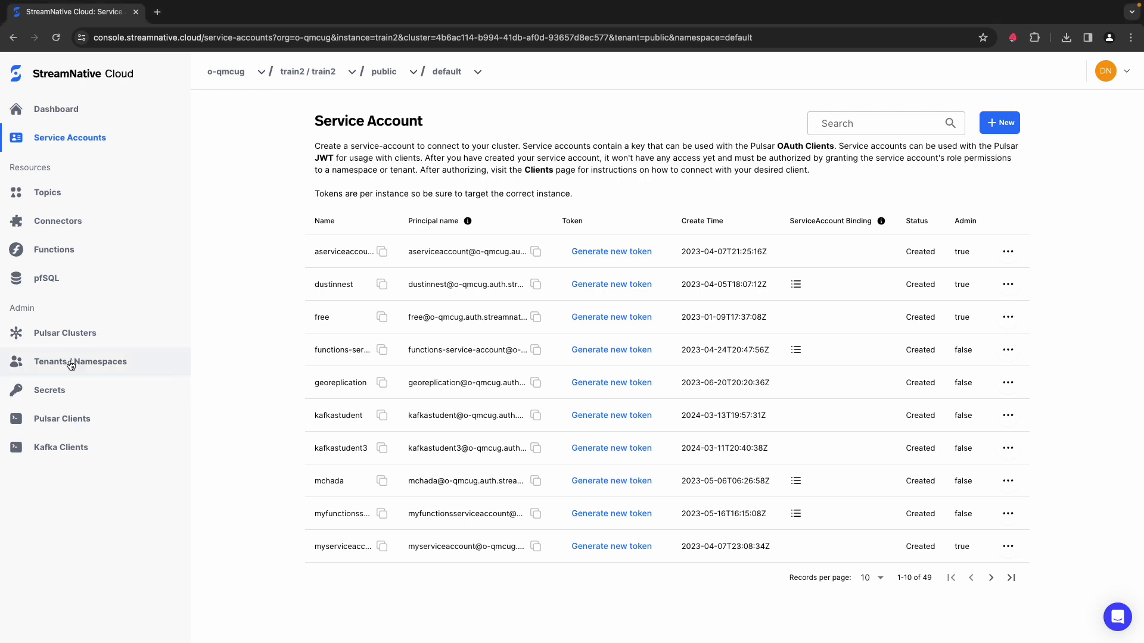
# Step: Add the kafkastudent service account to the admin roles of the public tenant
pyautogui.click(50, 365)
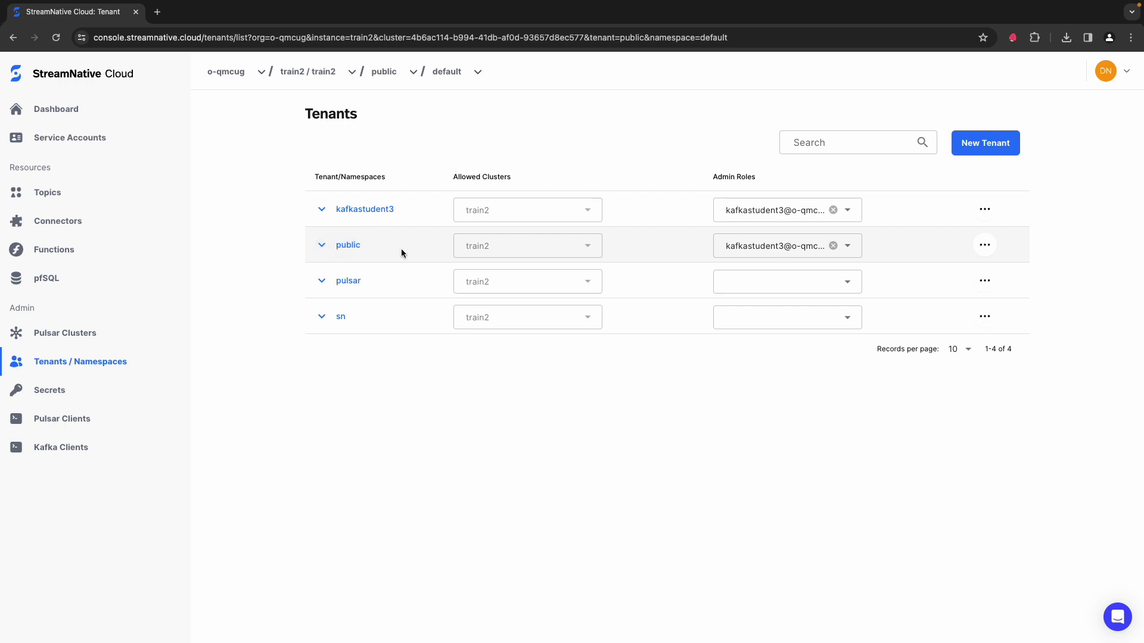
pyautogui.click(848, 247)
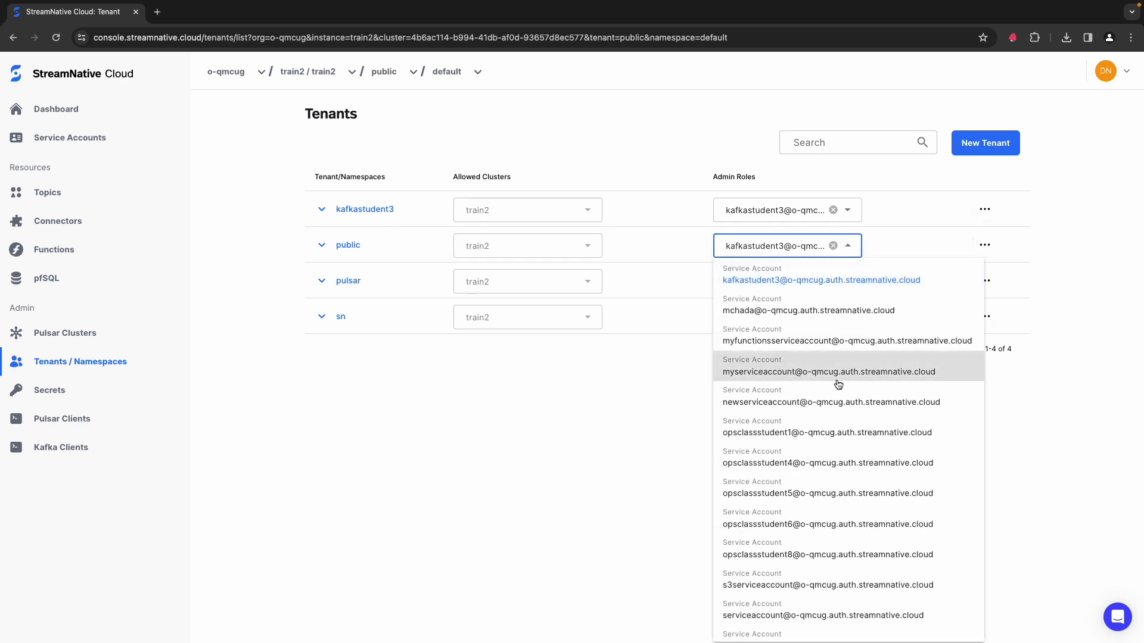
pyautogui.scroll(2, 838, 384)
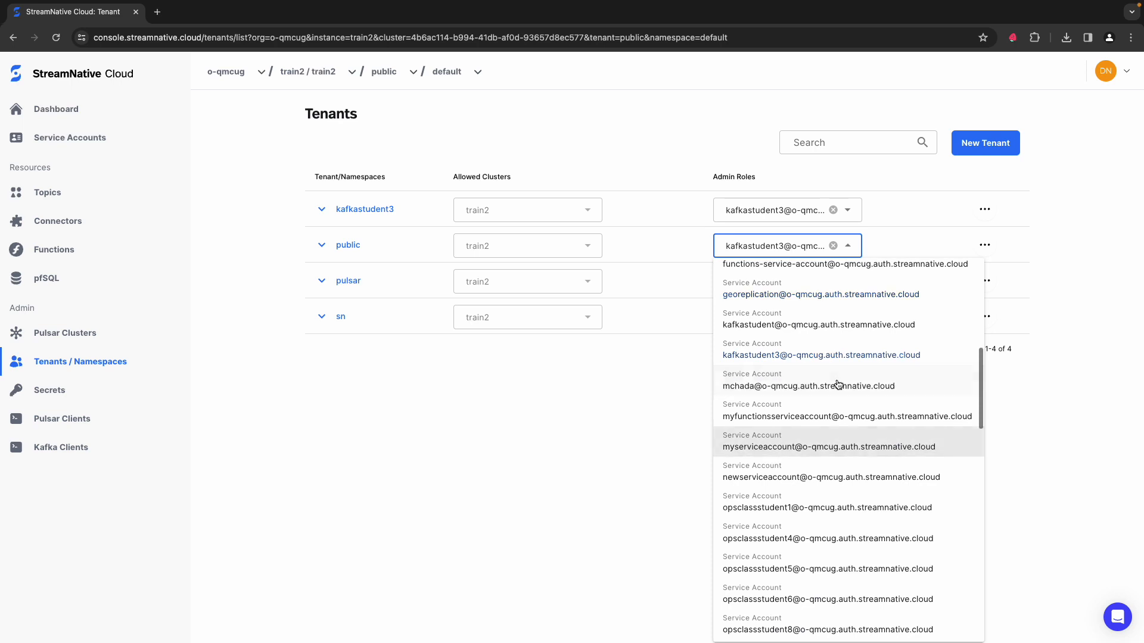
pyautogui.click(837, 325)
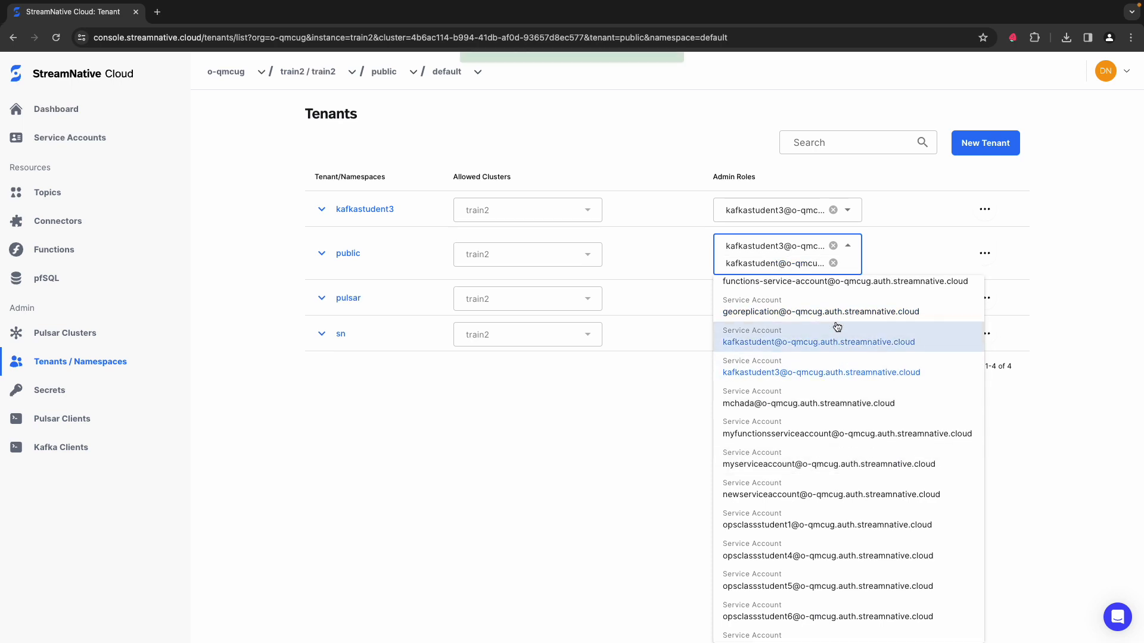
pyautogui.click(545, 464)
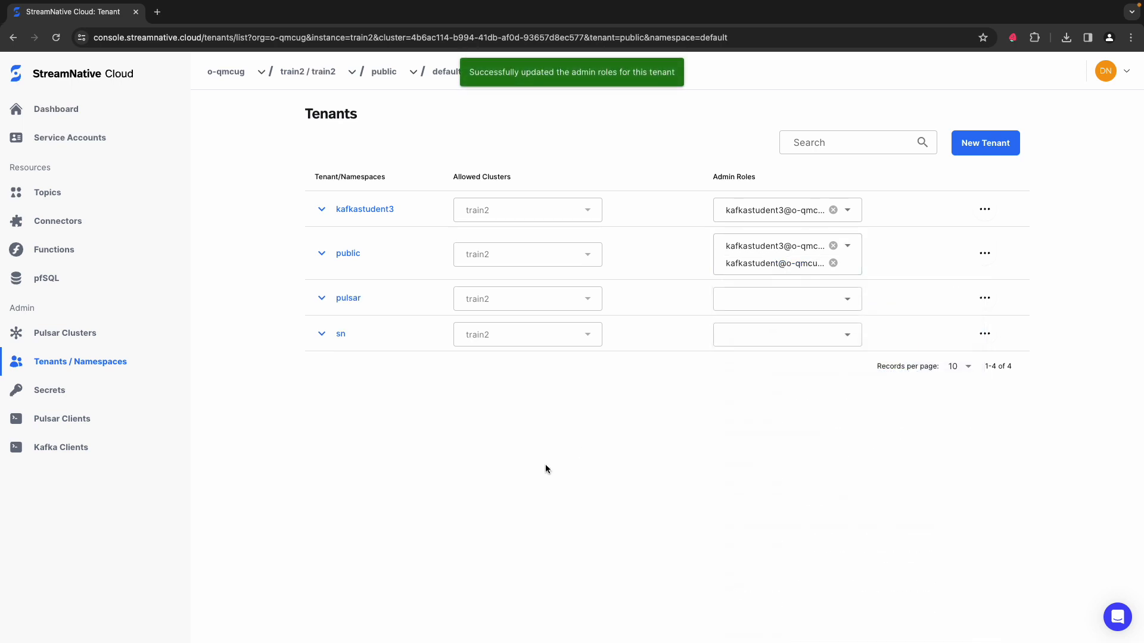
# Step: In the policy of the public/default namespace, authorize the kafkastudent service account to consume and produce
pyautogui.click(344, 257)
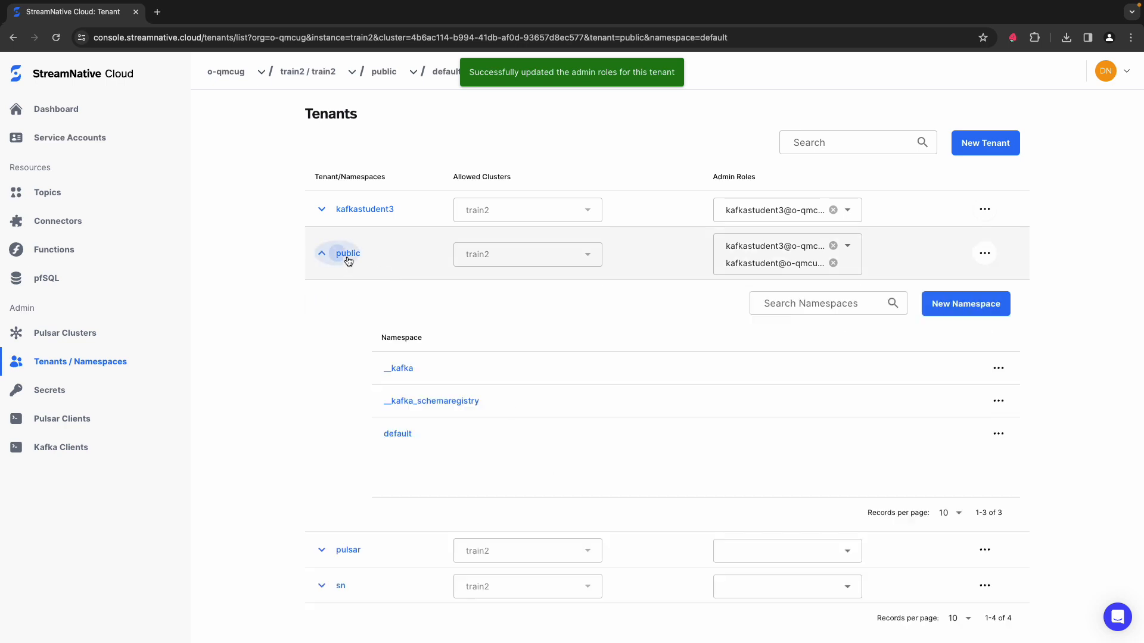
pyautogui.click(410, 436)
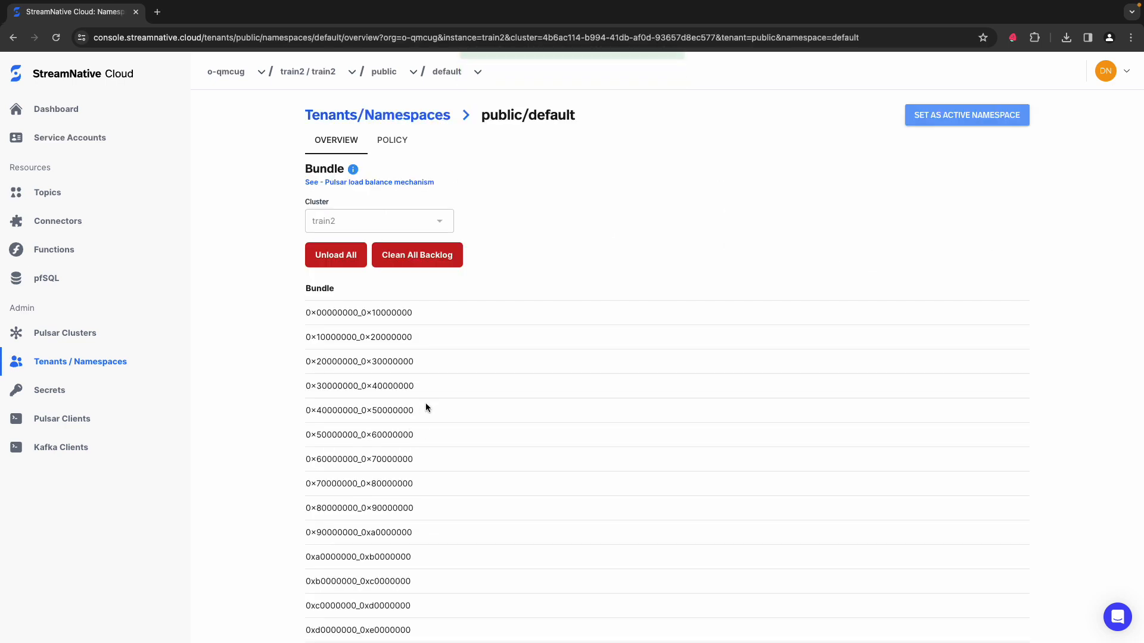
pyautogui.click(388, 138)
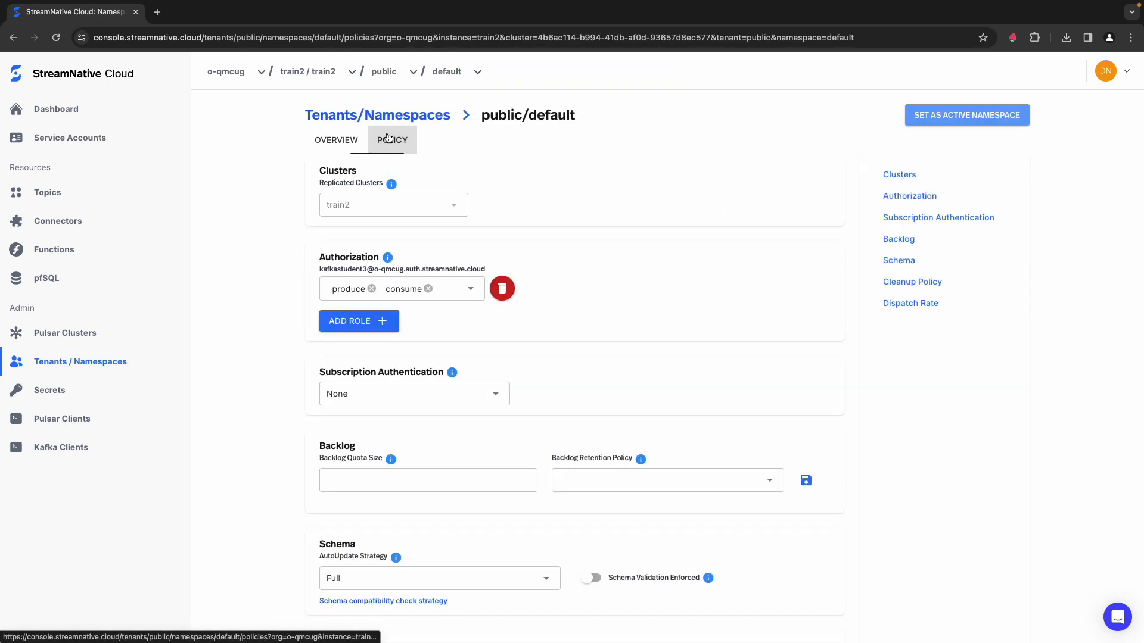
pyautogui.click(364, 322)
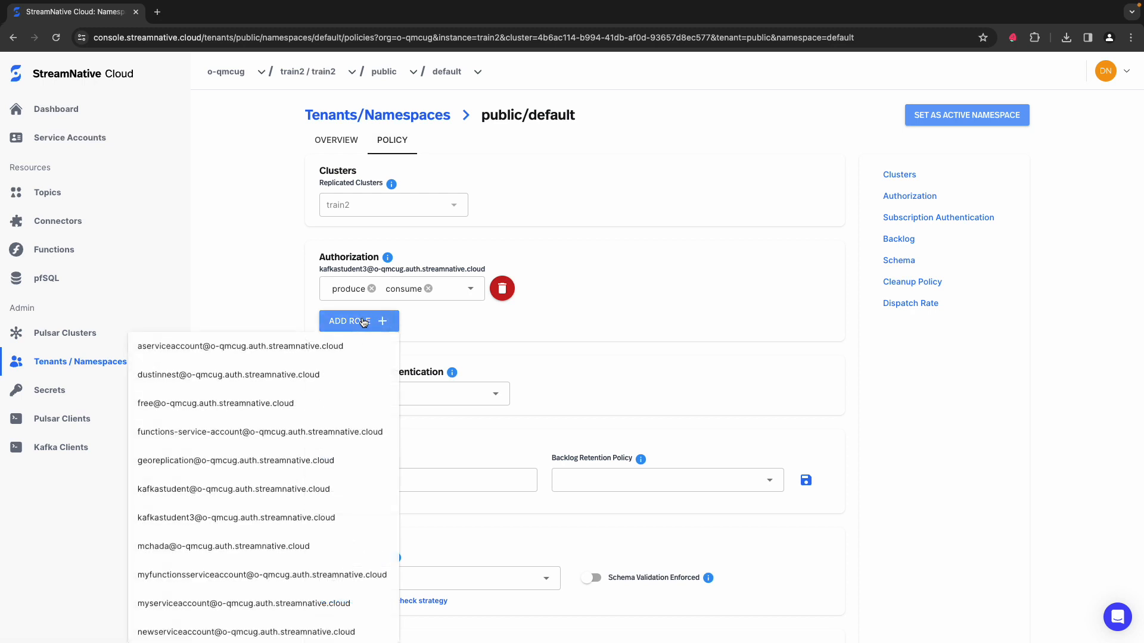
pyautogui.click(280, 488)
pyautogui.click(407, 326)
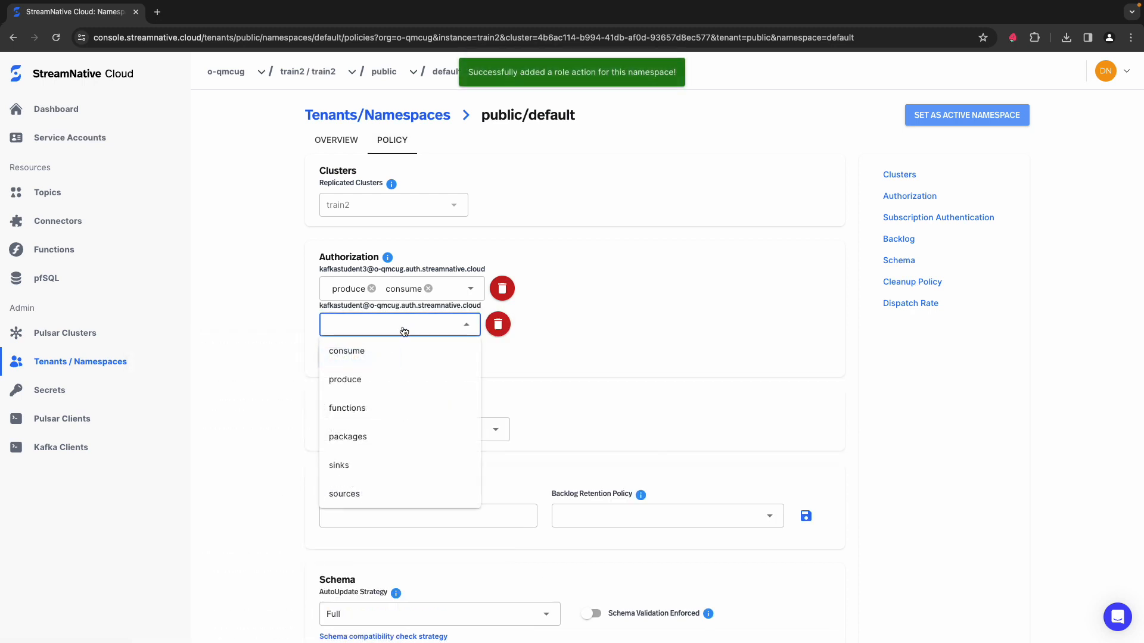
pyautogui.click(371, 357)
pyautogui.click(347, 382)
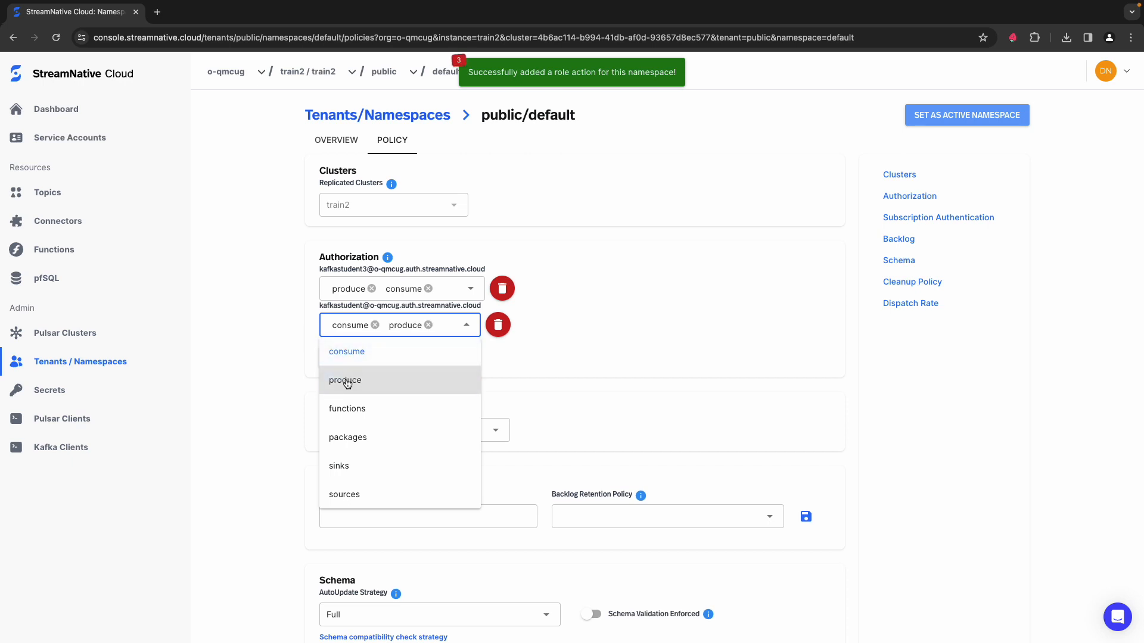
pyautogui.click(276, 367)
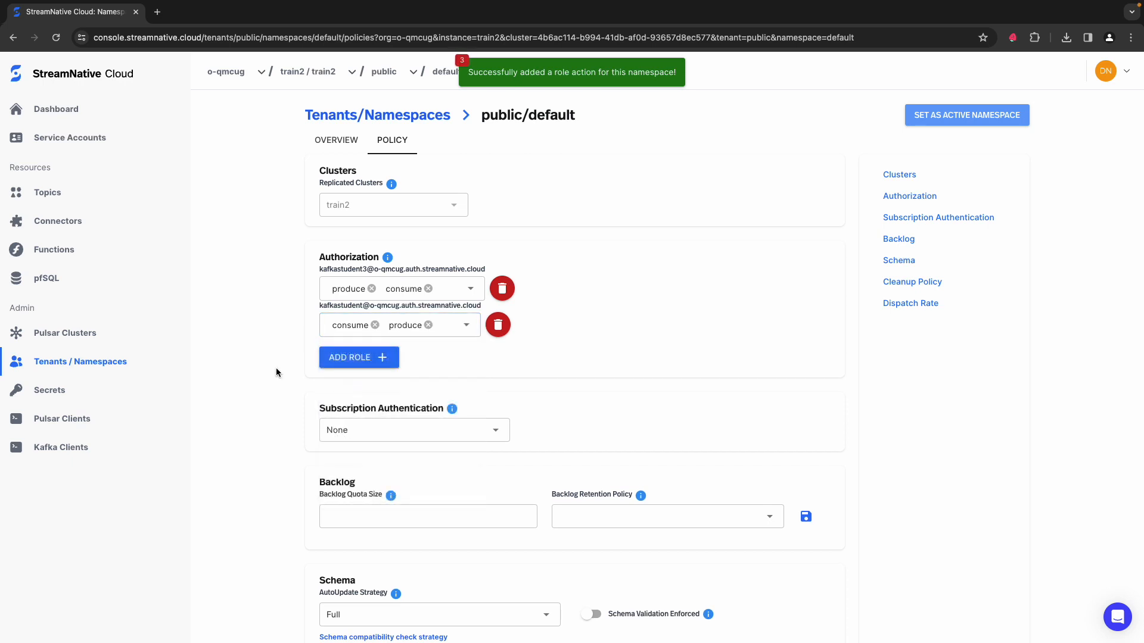
# Step: In the policy of the public/__kafka_schemaregistry namespace, authorize the kafkastudent service account to produce
pyautogui.click(87, 362)
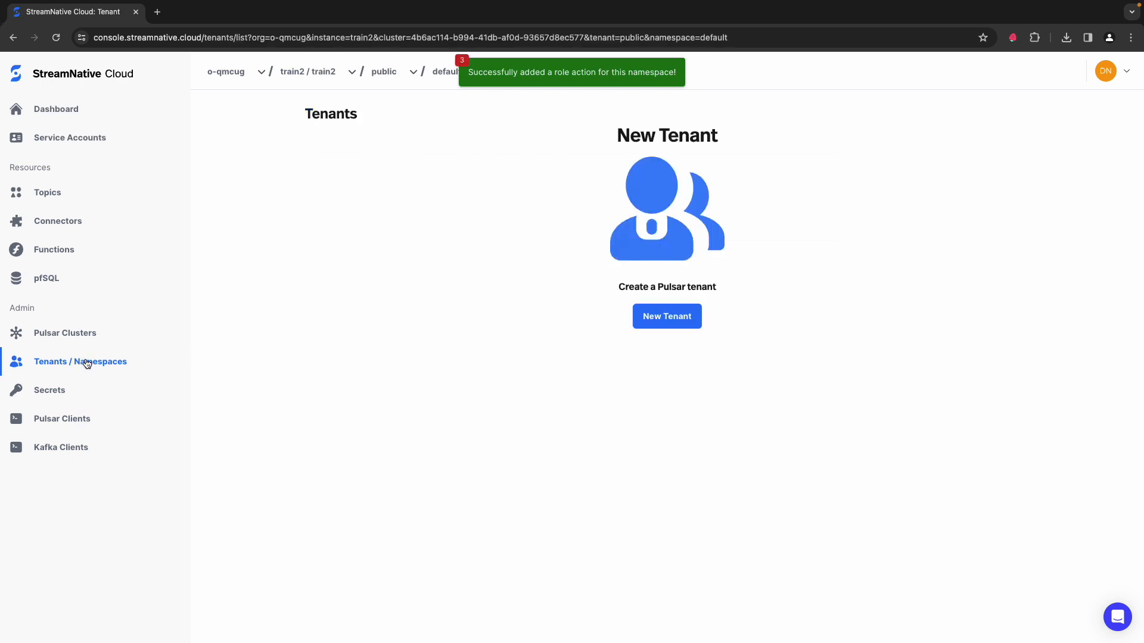
pyautogui.click(321, 253)
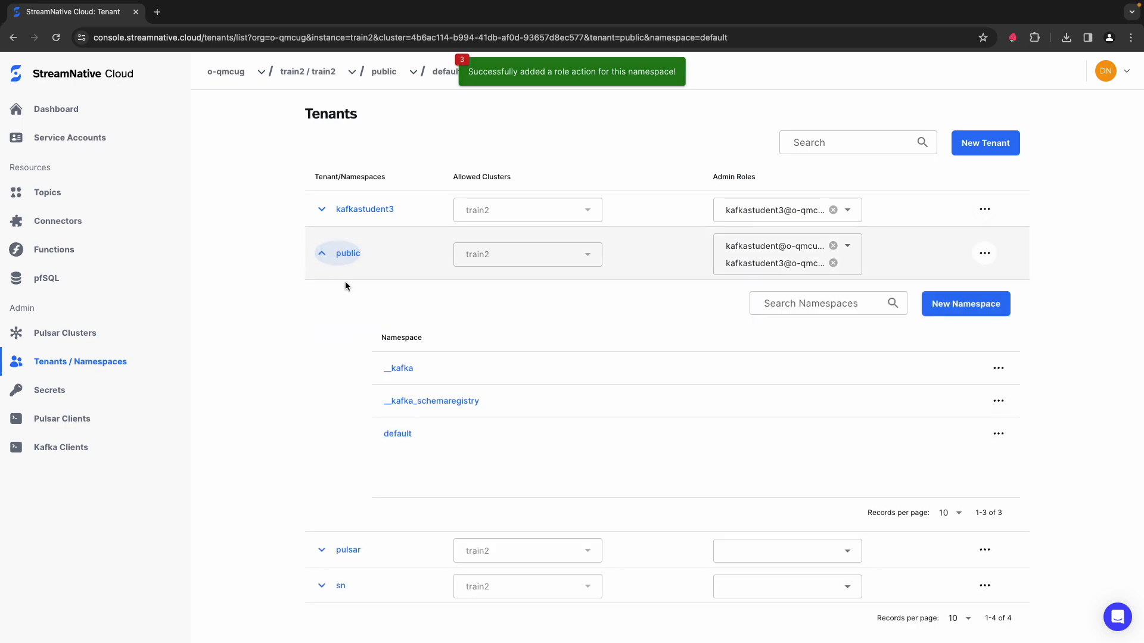
pyautogui.click(412, 401)
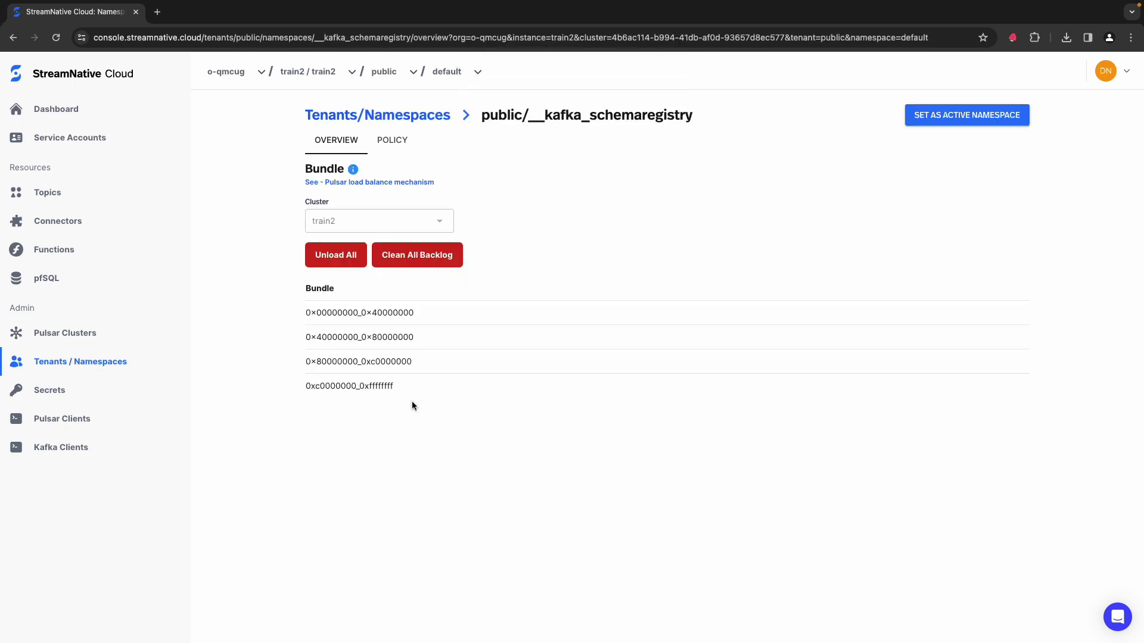
pyautogui.click(398, 141)
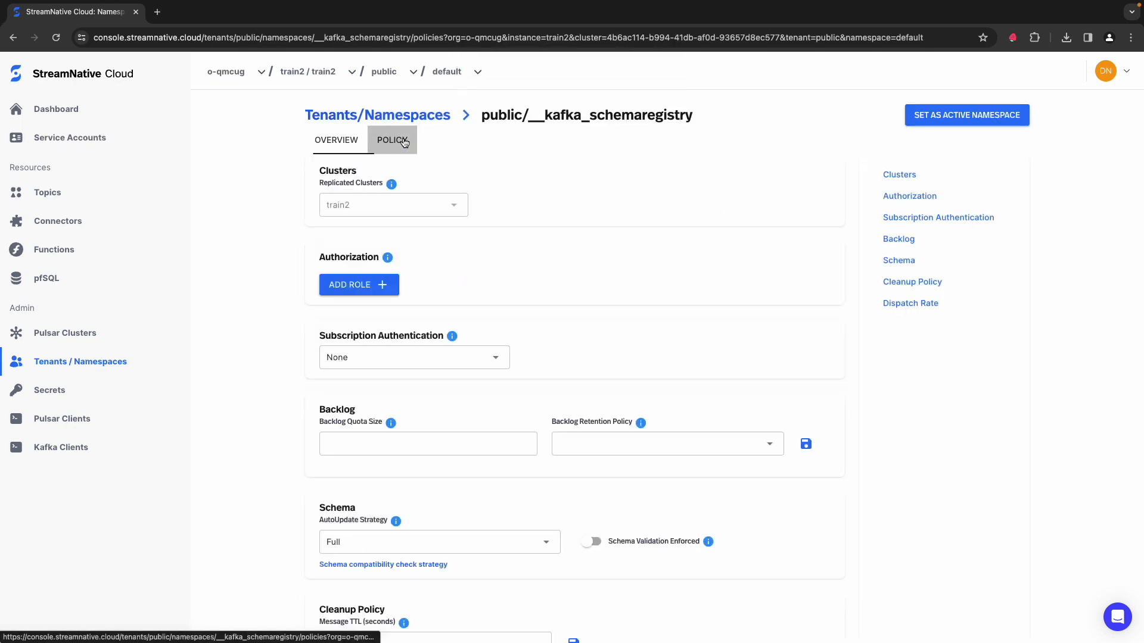
pyautogui.click(361, 293)
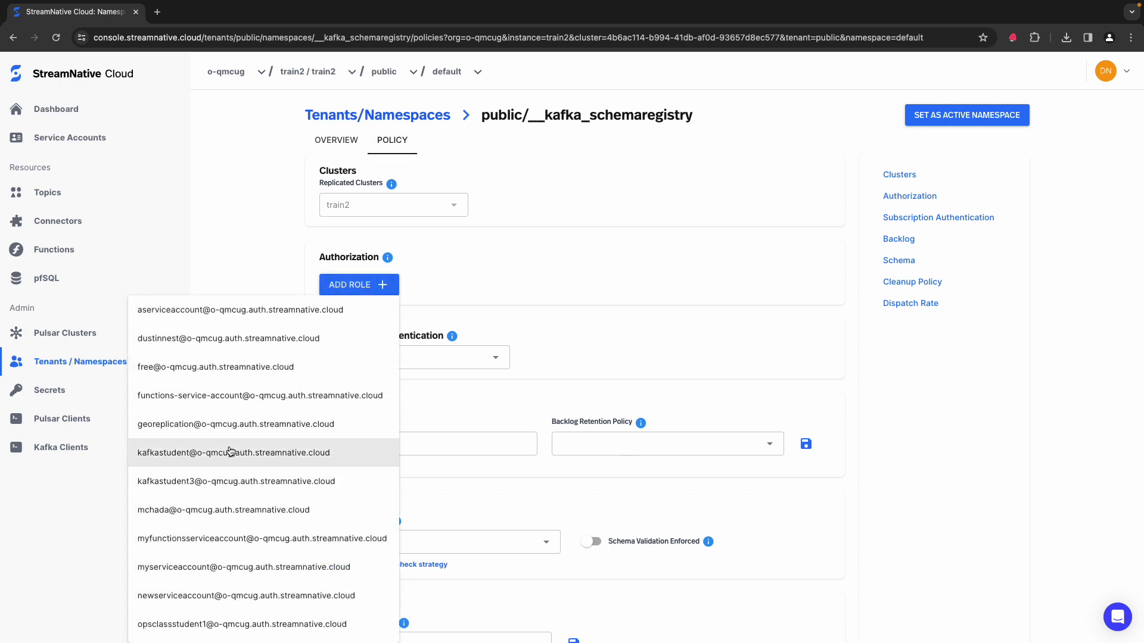
pyautogui.click(231, 452)
pyautogui.click(357, 293)
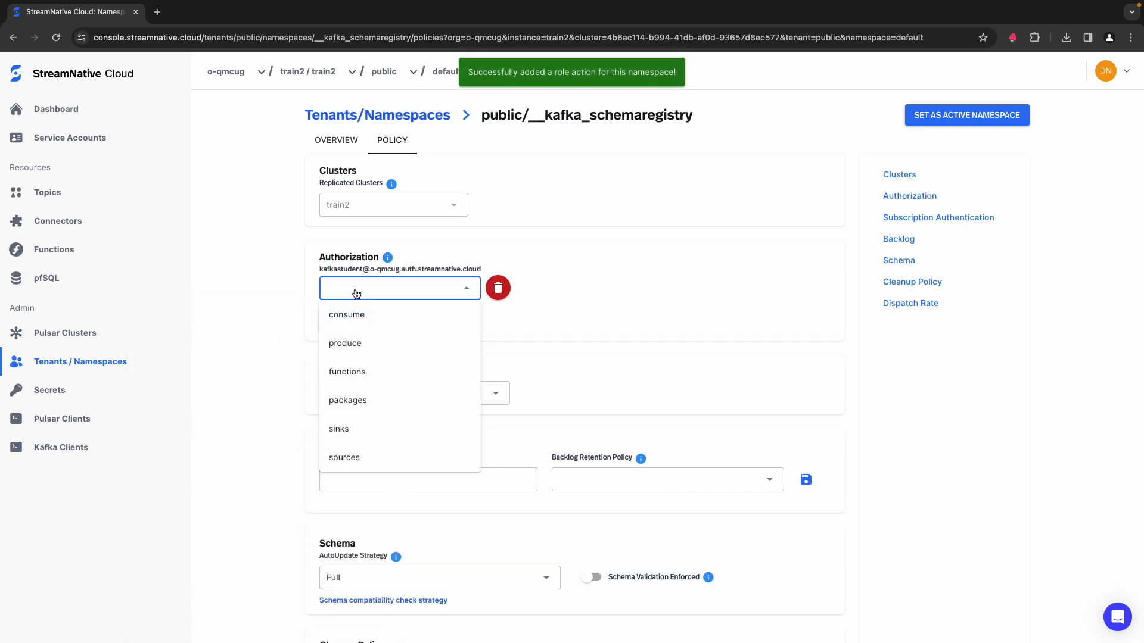
pyautogui.click(352, 344)
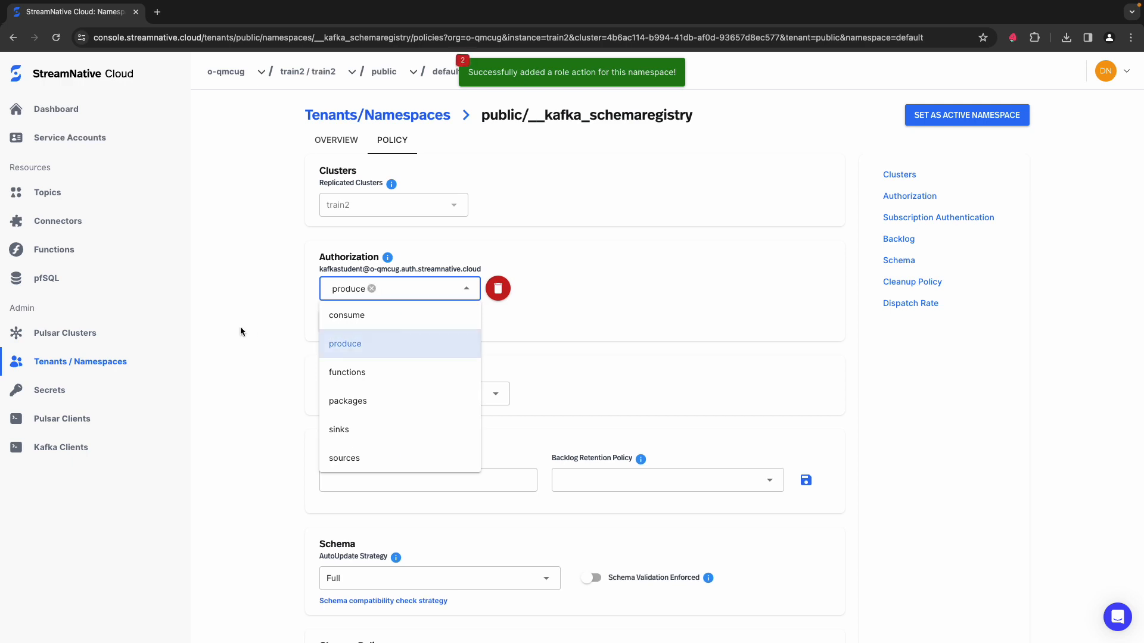
pyautogui.click(240, 327)
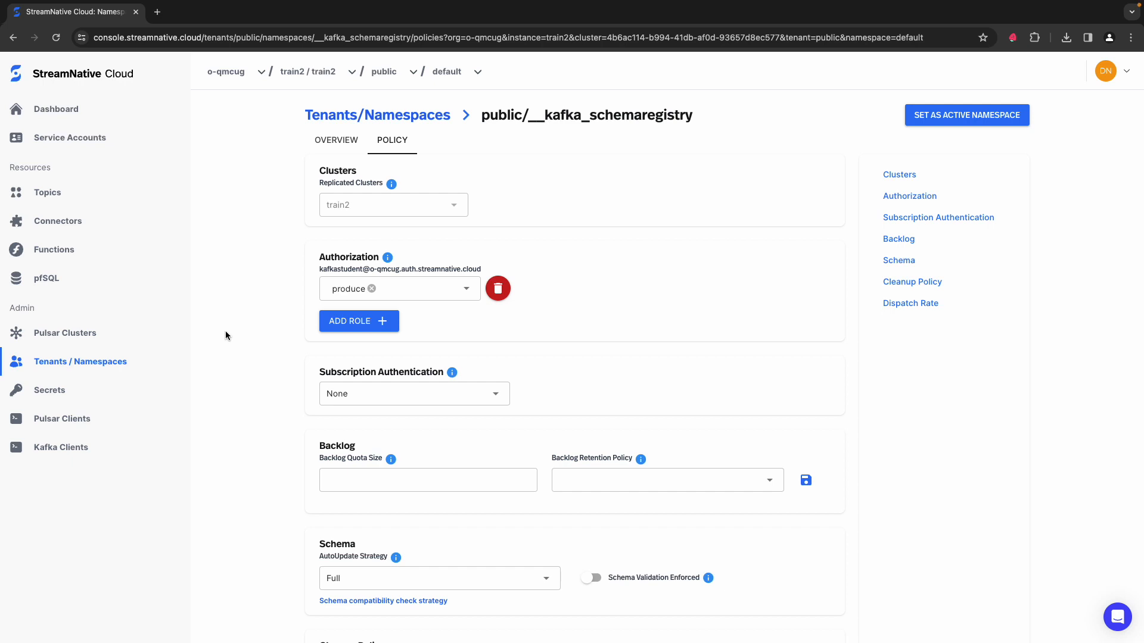
# Step: Start a new tenant and name it kafkastudent
pyautogui.click(55, 363)
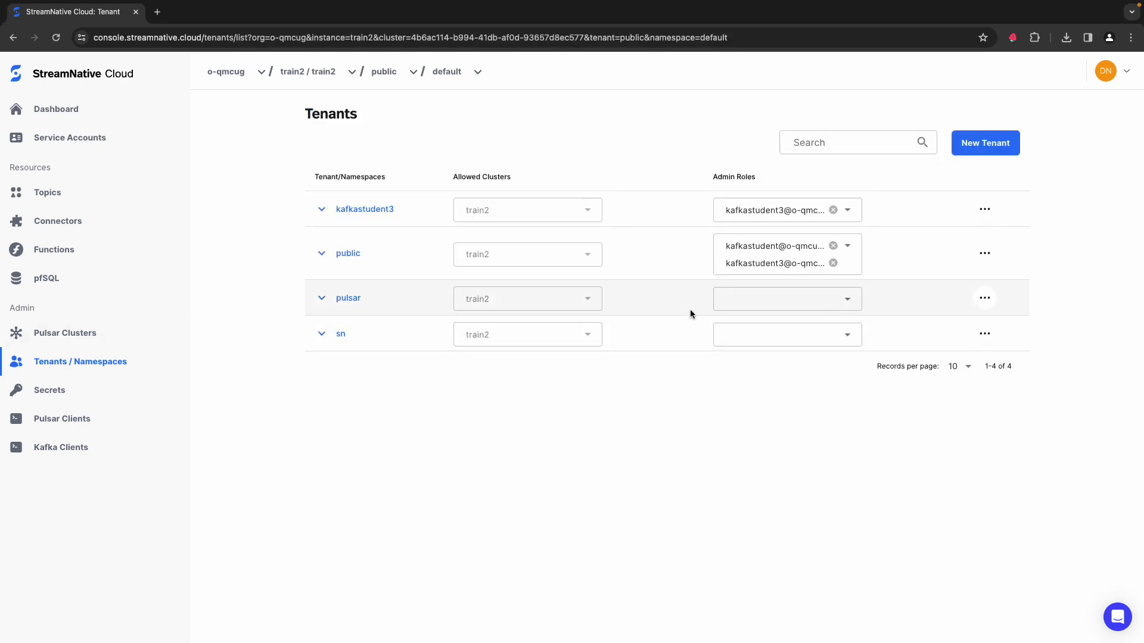
pyautogui.click(994, 145)
pyautogui.click(556, 287)
pyautogui.write('kafkastdue')
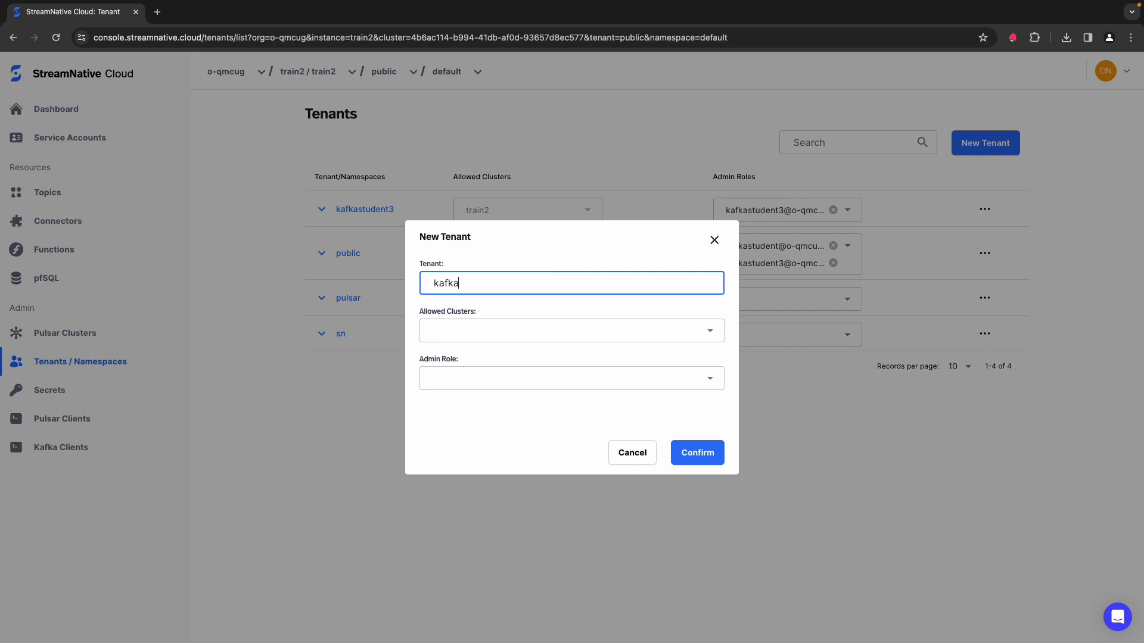
pyautogui.press('BackSpace')
pyautogui.press('BackSpace')
pyautogui.press('BackSpace')
pyautogui.write('udent')
# Step: Create the tenant with train2 as its allowed cluster and the kafkastudent service account as its admin role
pyautogui.click(594, 331)
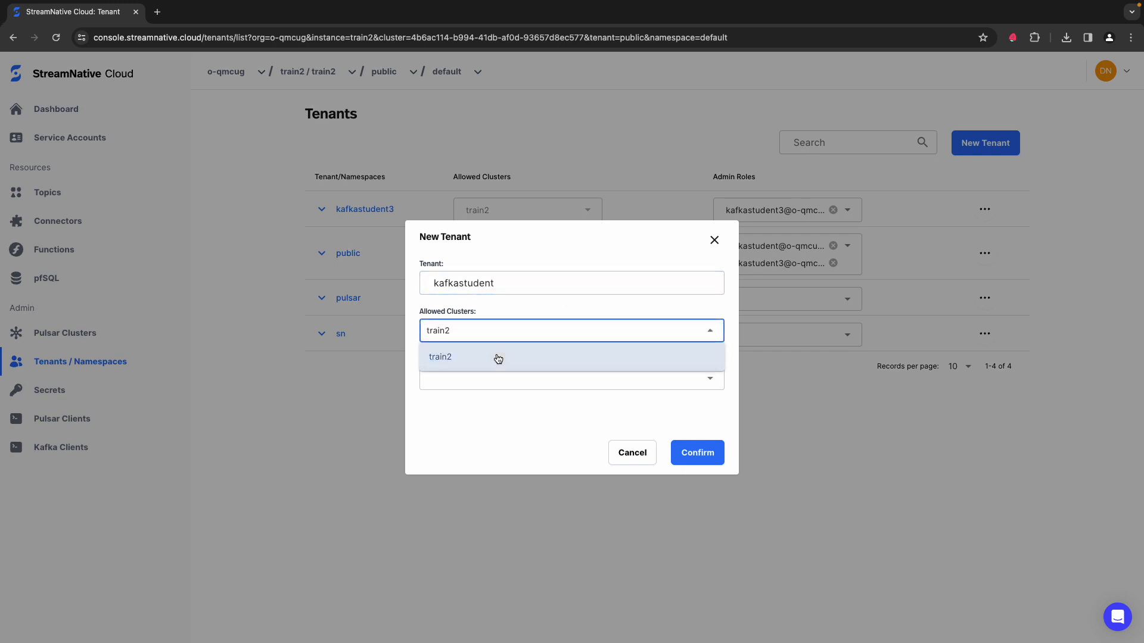
pyautogui.click(477, 403)
pyautogui.click(482, 384)
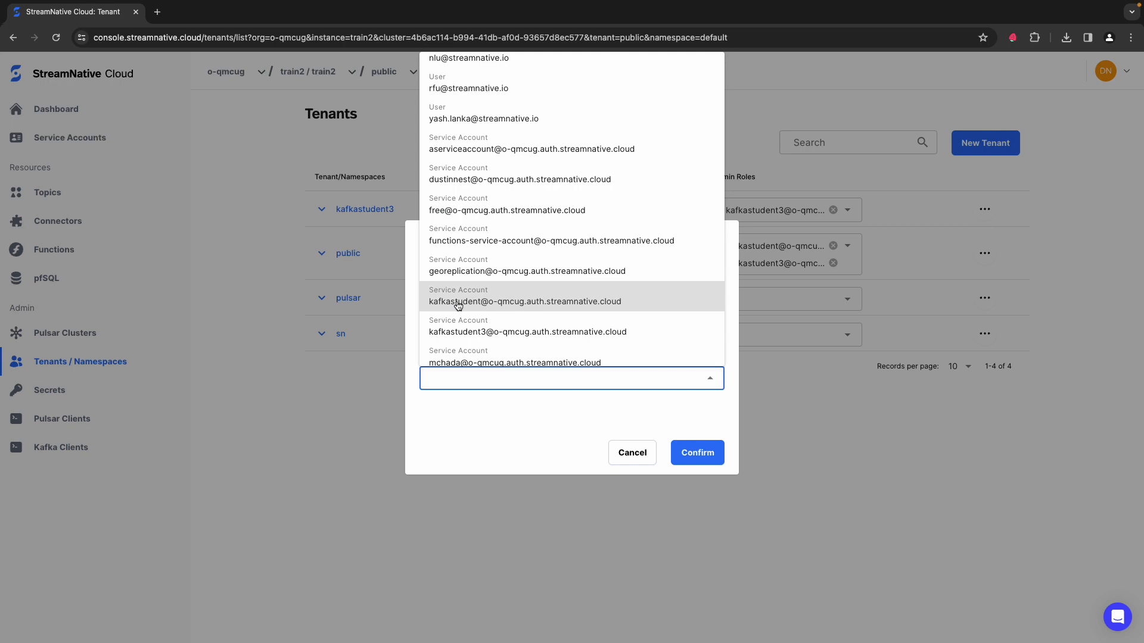
pyautogui.click(458, 306)
pyautogui.click(696, 453)
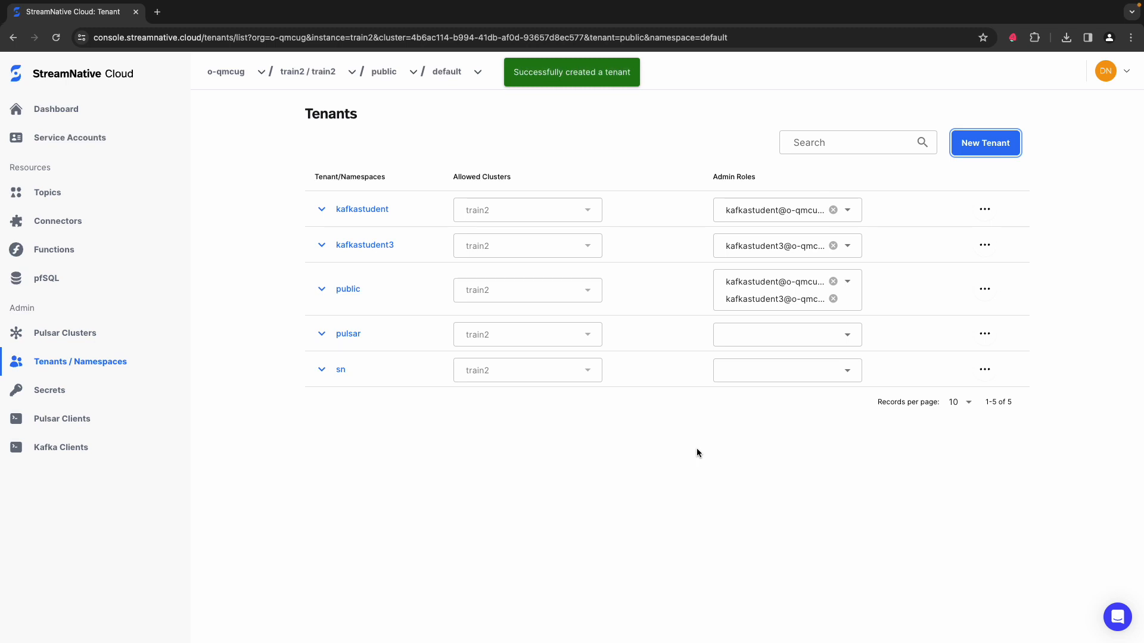
# Step: Create a namespace named transactions under the kafkastudent tenant
pyautogui.click(323, 210)
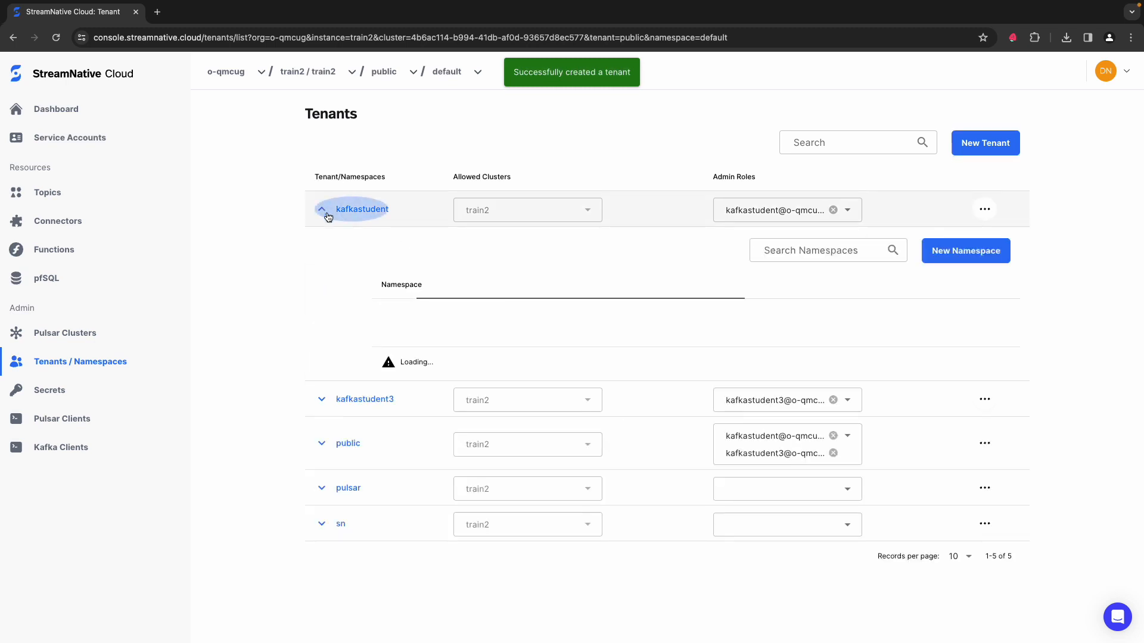
pyautogui.click(980, 251)
pyautogui.click(528, 332)
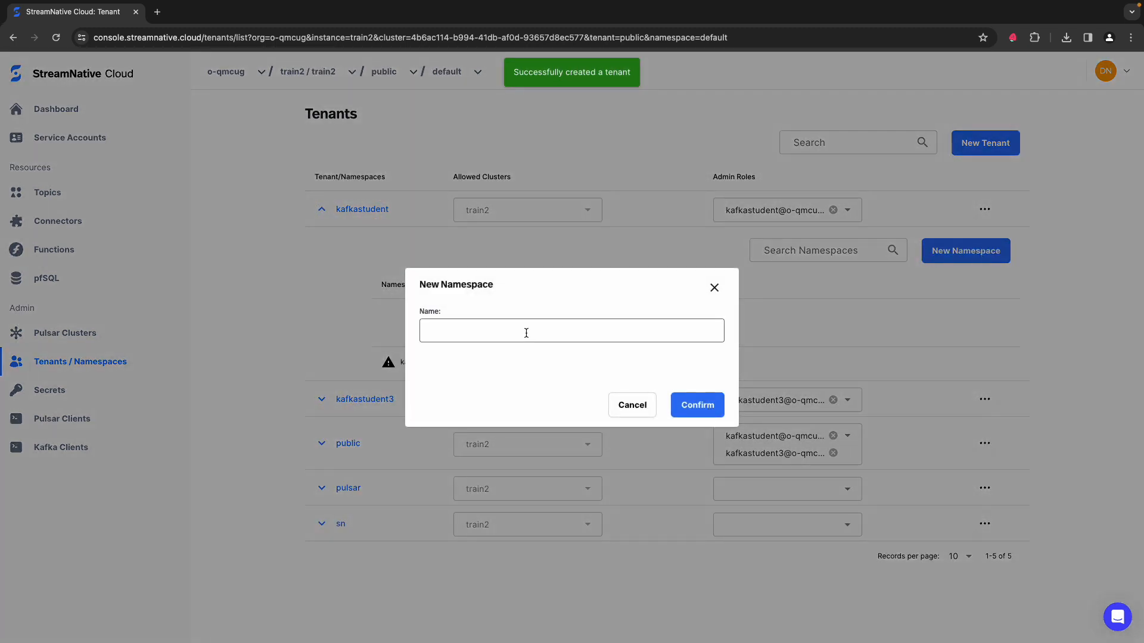
pyautogui.write('transaction')
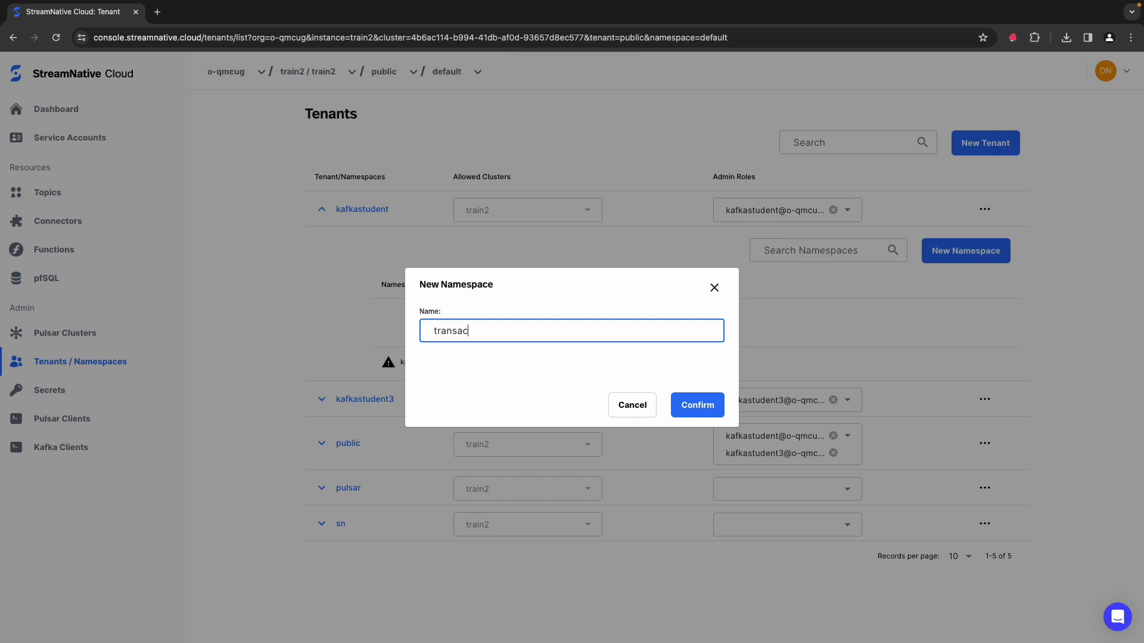
pyautogui.write('s')
pyautogui.press('Return')
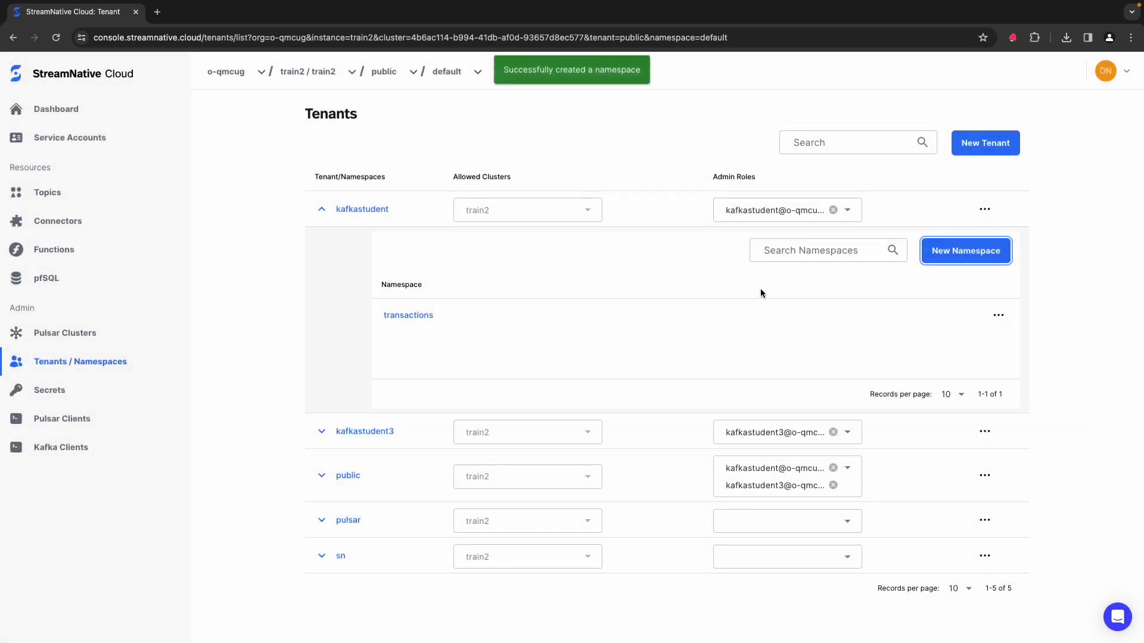
# Step: Add two more namespaces, schema and georep, to the kafkastudent tenant
pyautogui.click(930, 258)
pyautogui.click(439, 331)
pyautogui.write('schema')
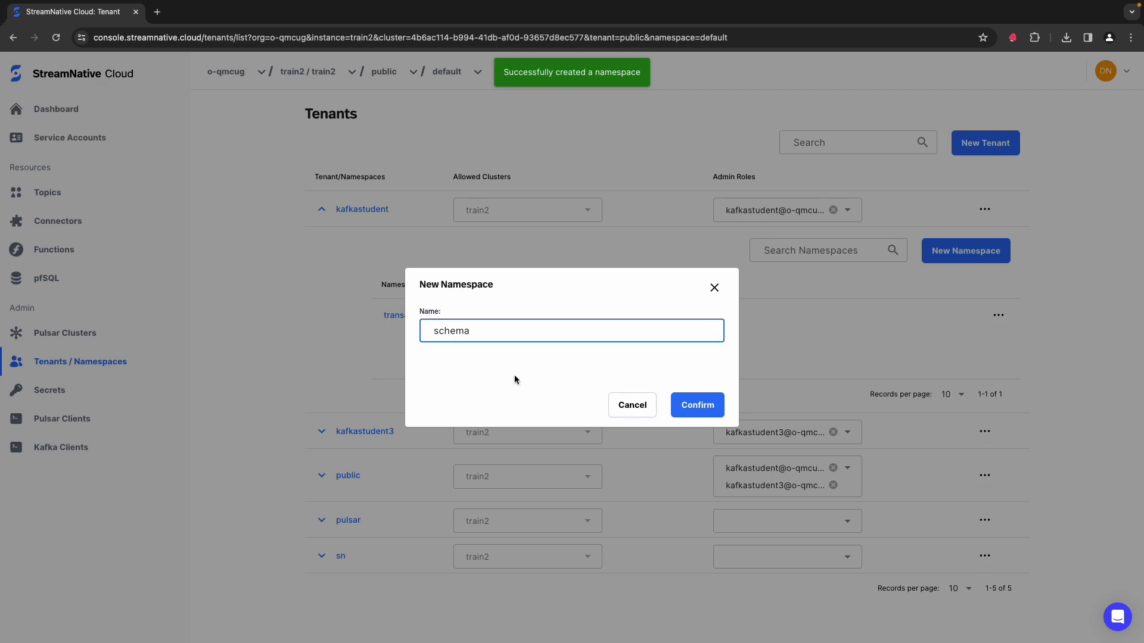
pyautogui.click(714, 407)
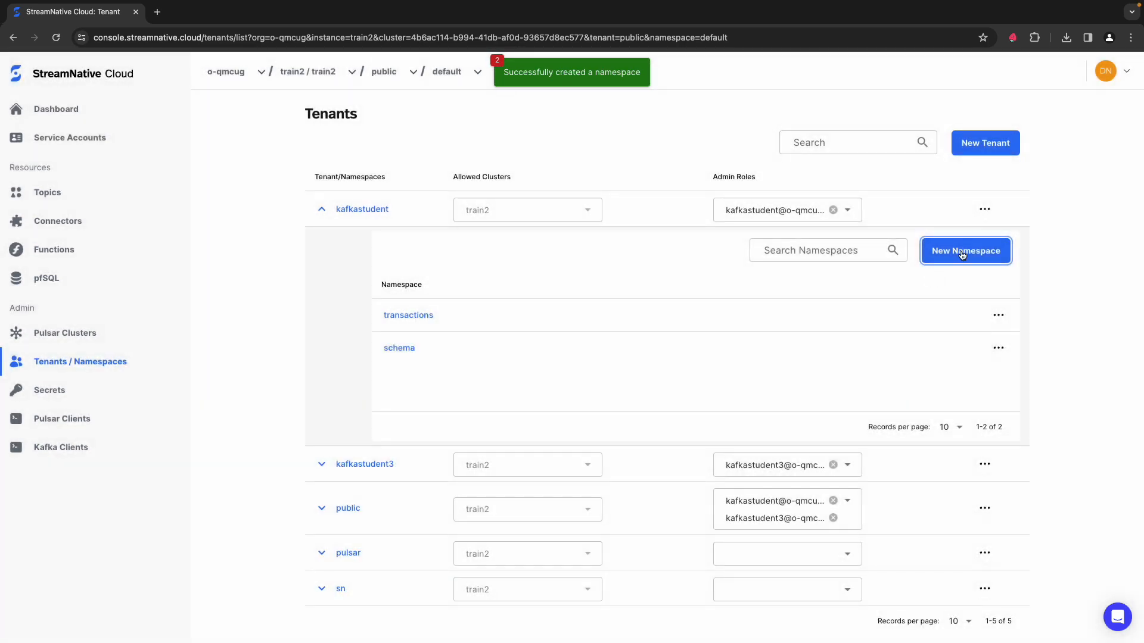
pyautogui.click(959, 251)
pyautogui.click(526, 335)
pyautogui.write('georep')
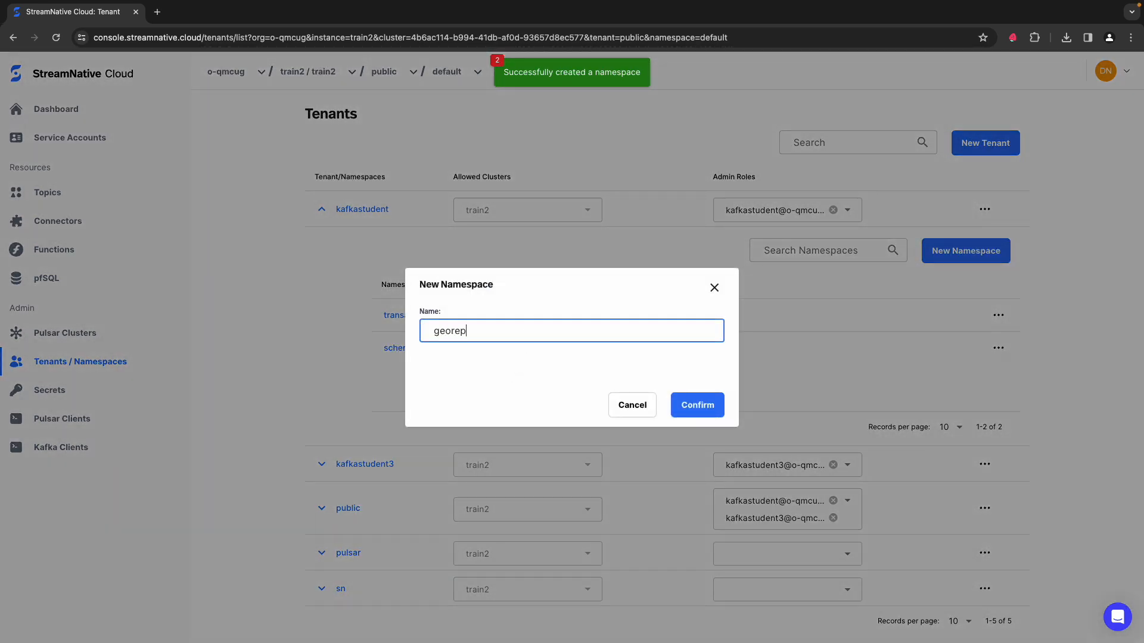
pyautogui.press('Return')
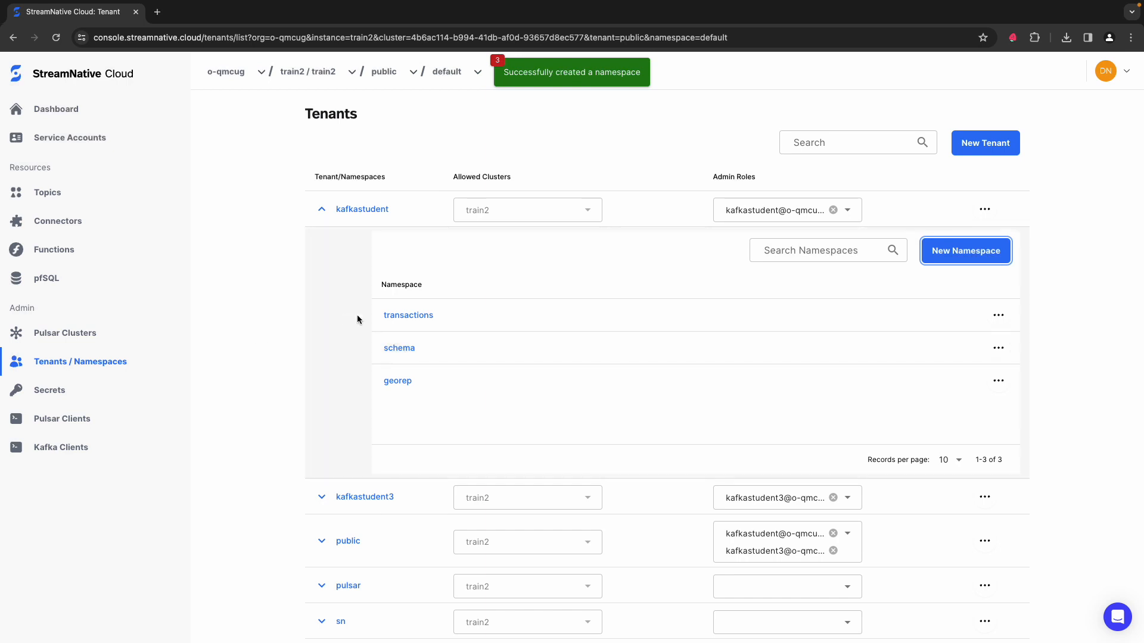
# Step: In the policy of the kafkastudent/transactions namespace, authorize the kafkastudent service account to consume and produce
pyautogui.click(407, 314)
pyautogui.click(408, 142)
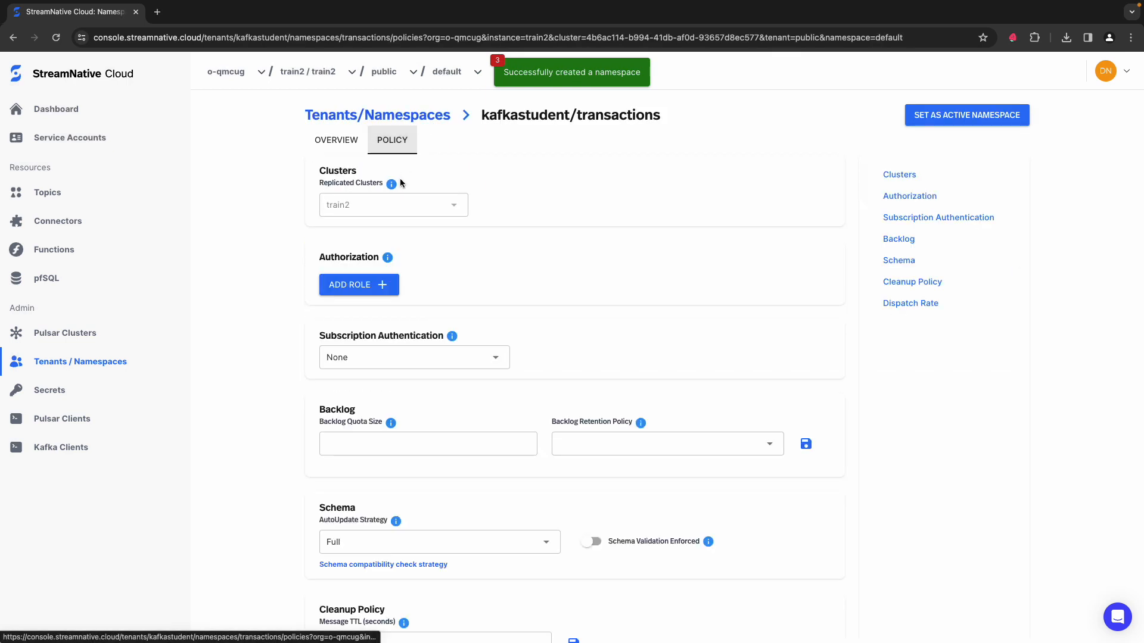
pyautogui.click(384, 285)
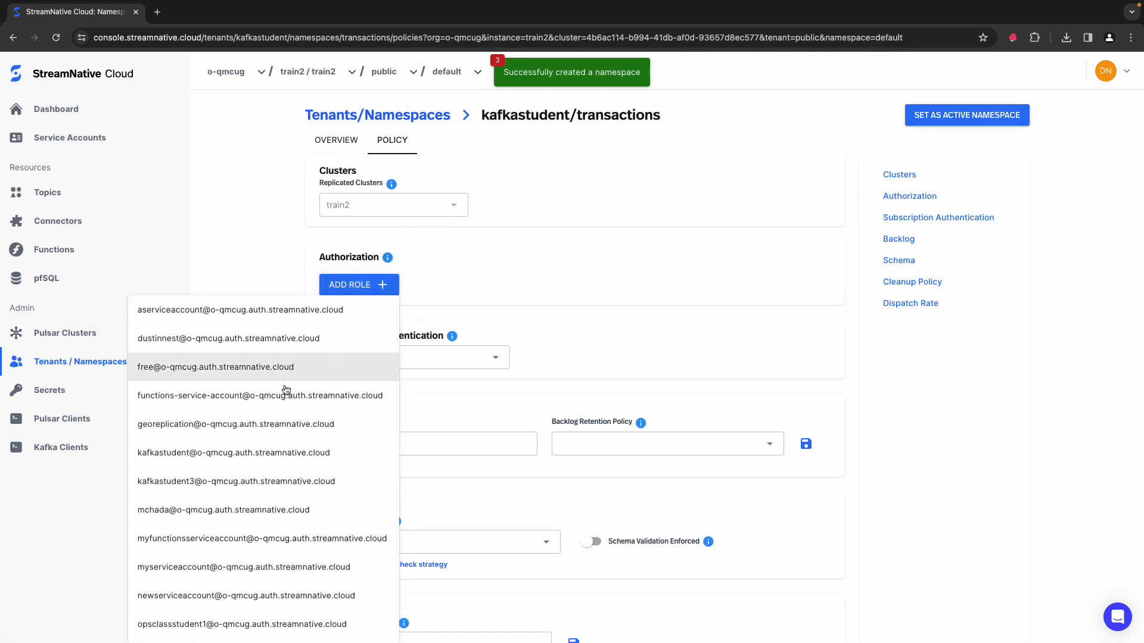
pyautogui.click(230, 455)
pyautogui.click(441, 297)
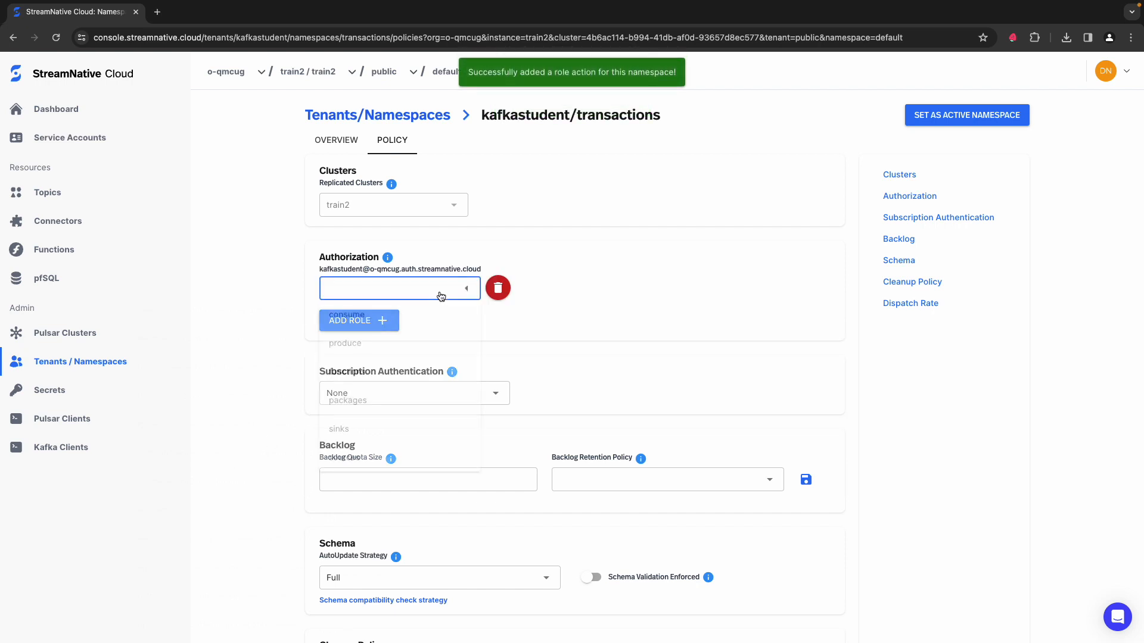
pyautogui.click(366, 319)
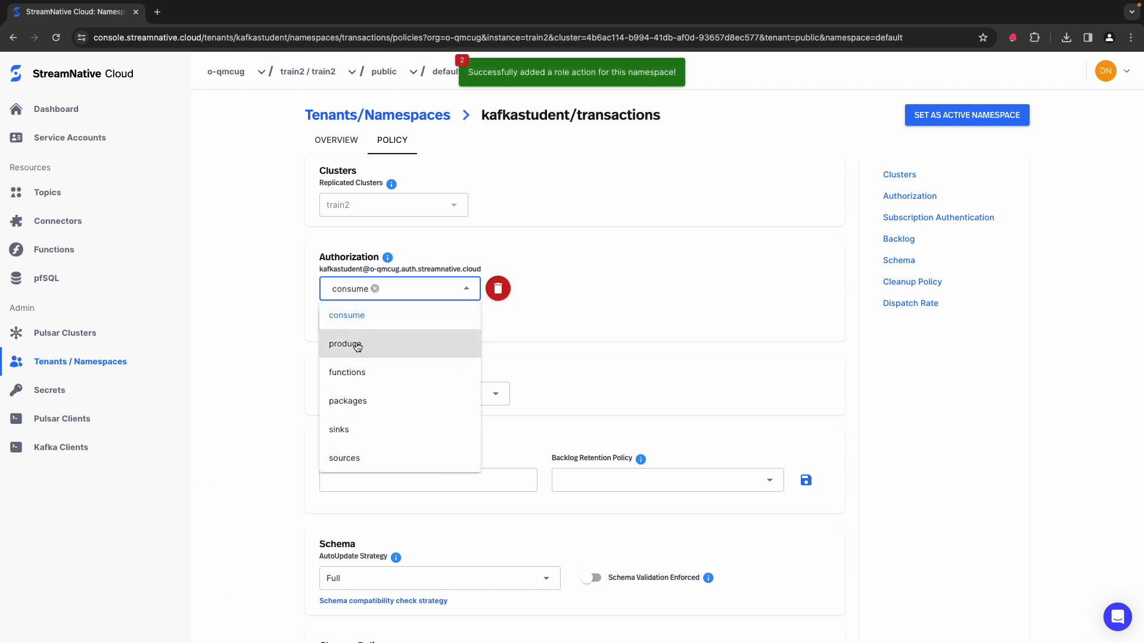
pyautogui.click(358, 344)
pyautogui.click(230, 339)
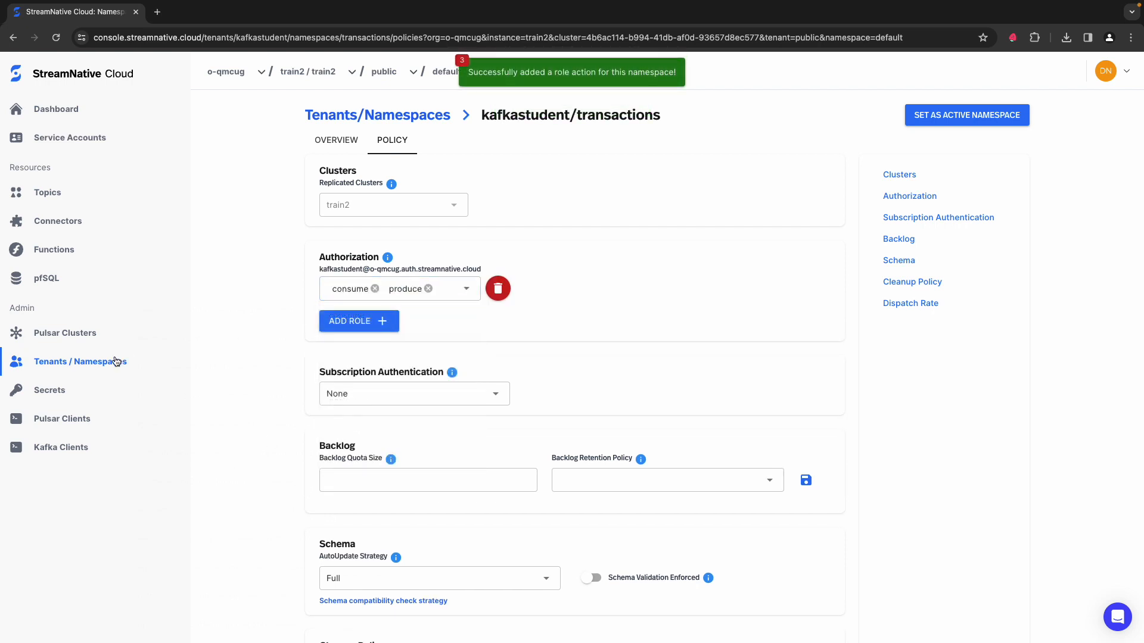
# Step: In the policy of the kafkastudent/schema namespace, authorize the kafkastudent service account to produce and consume
pyautogui.click(116, 361)
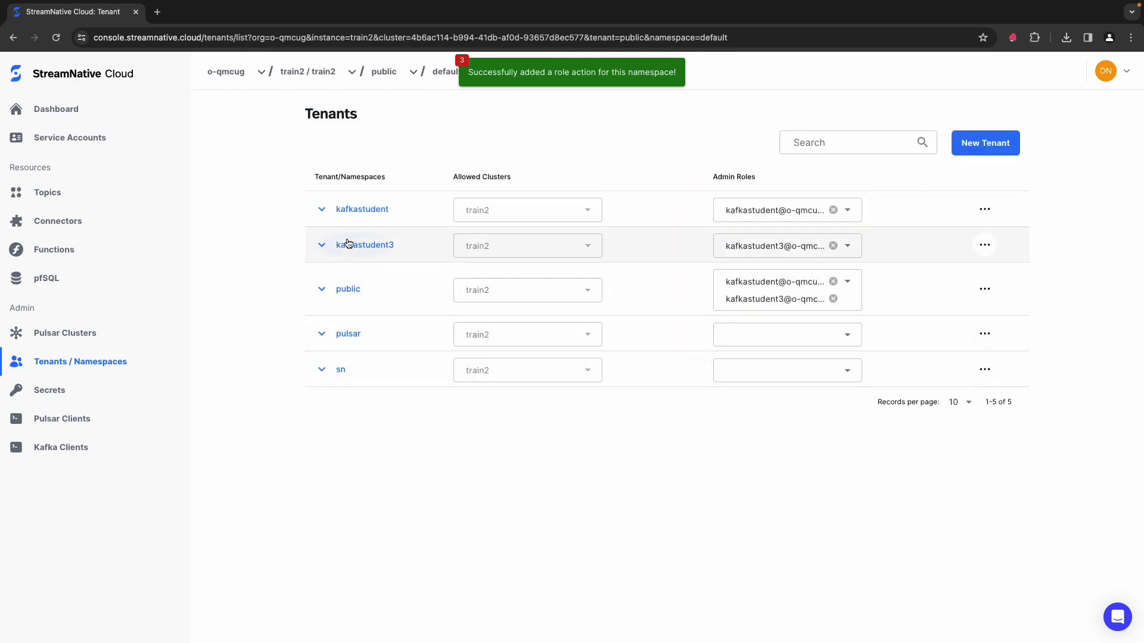
pyautogui.click(342, 211)
pyautogui.click(396, 348)
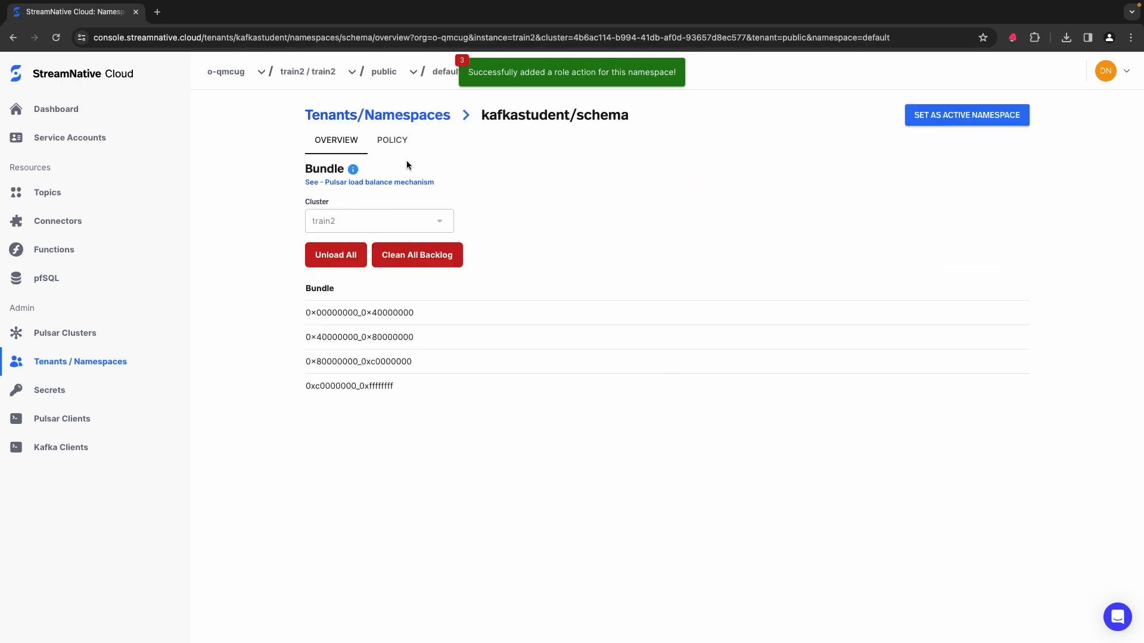
pyautogui.click(394, 141)
pyautogui.click(364, 287)
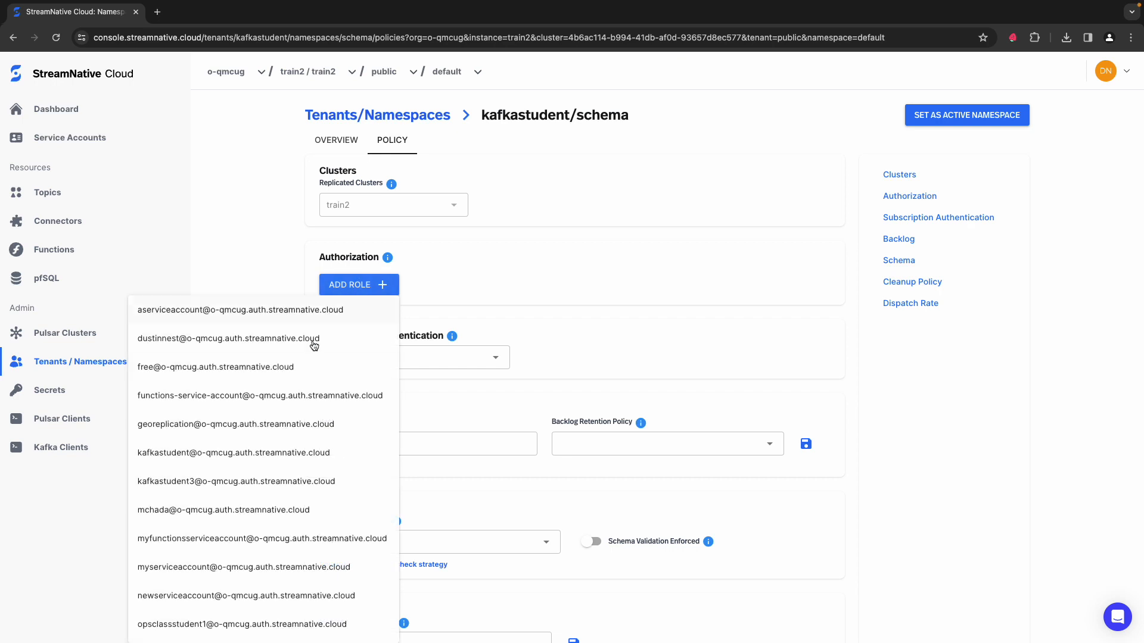
pyautogui.click(258, 452)
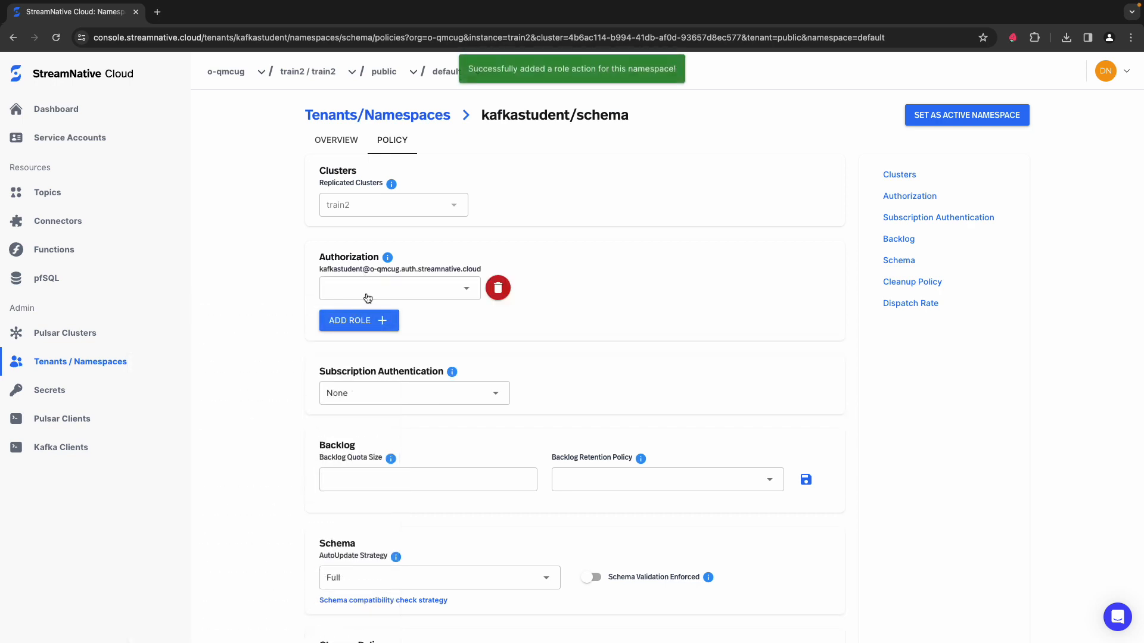
pyautogui.click(364, 296)
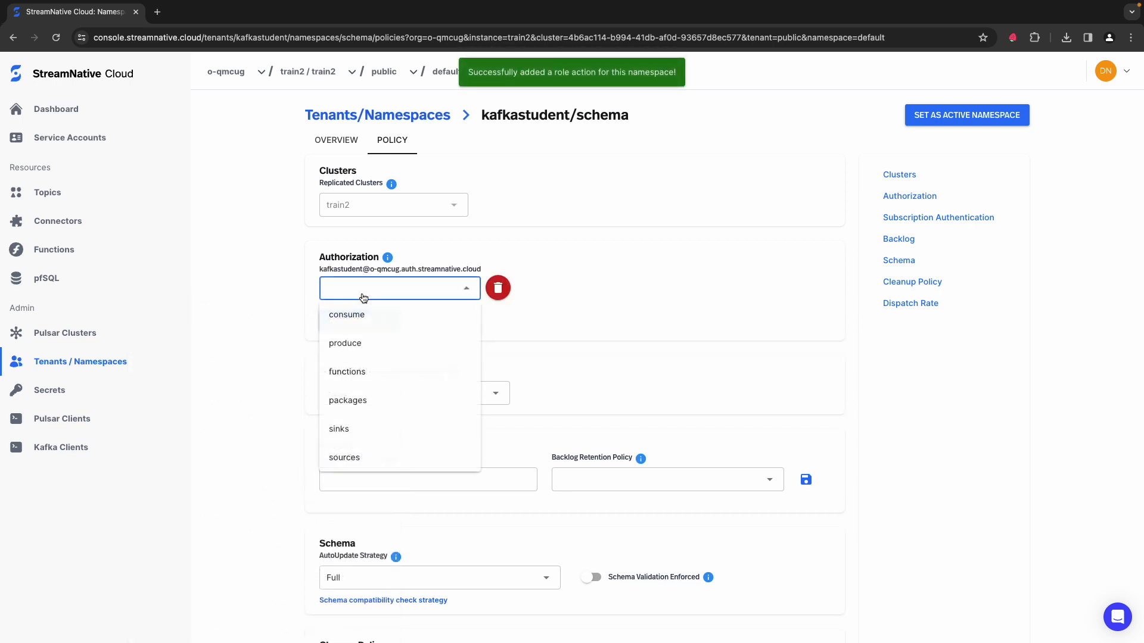
pyautogui.click(355, 350)
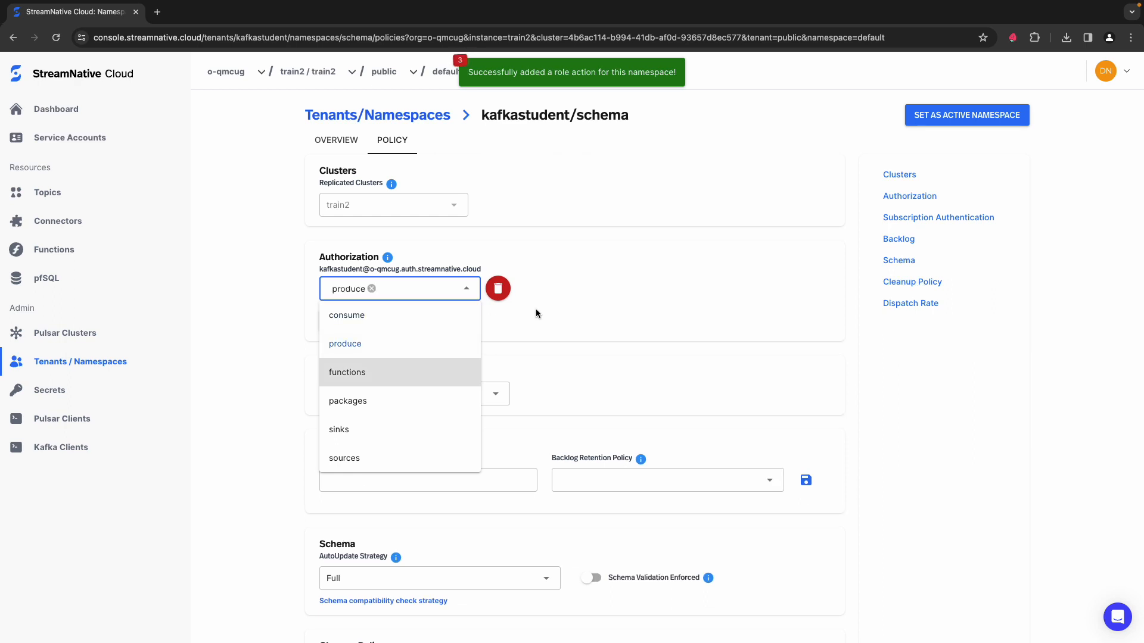
pyautogui.click(401, 316)
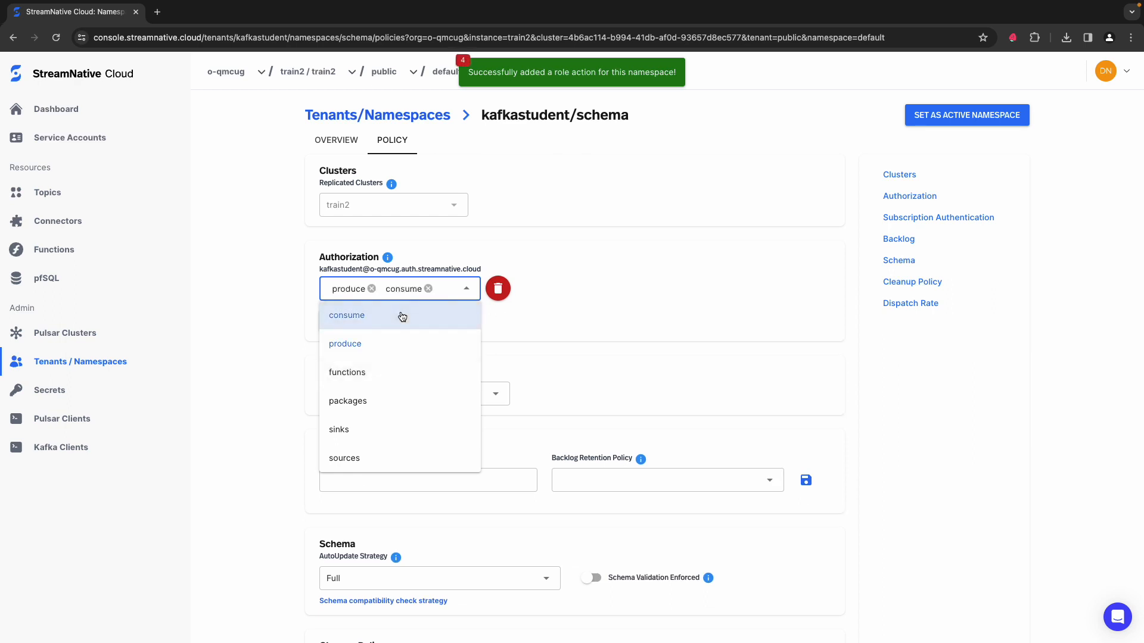
pyautogui.click(274, 311)
# Step: In the policy of the kafkastudent/georep namespace, authorize the kafkastudent service account to consume and produce
pyautogui.click(99, 363)
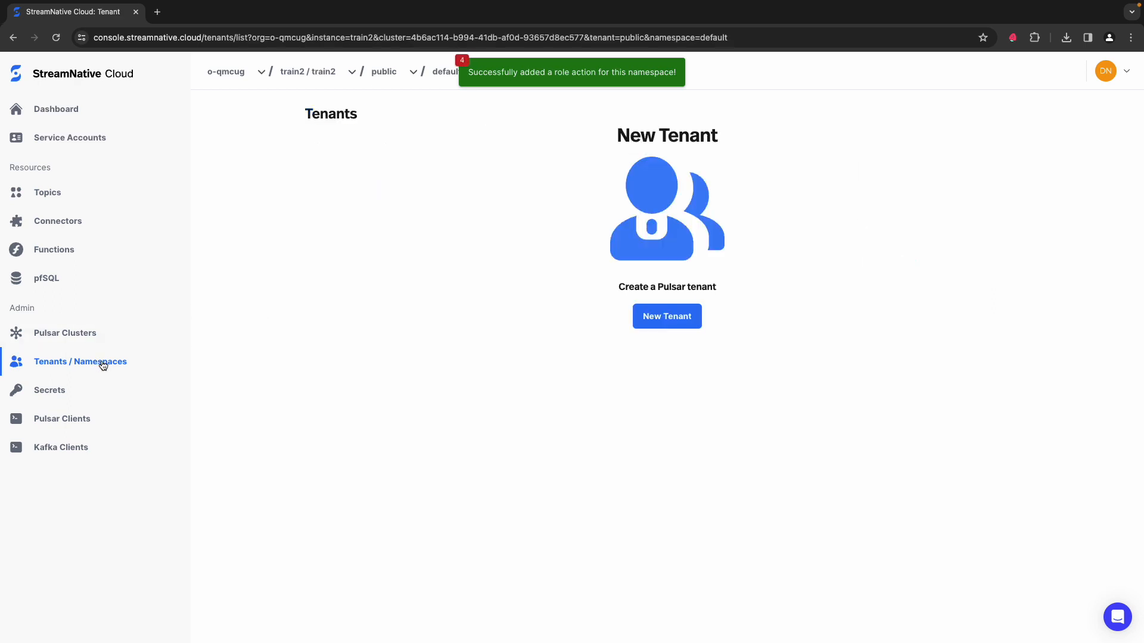
pyautogui.click(359, 210)
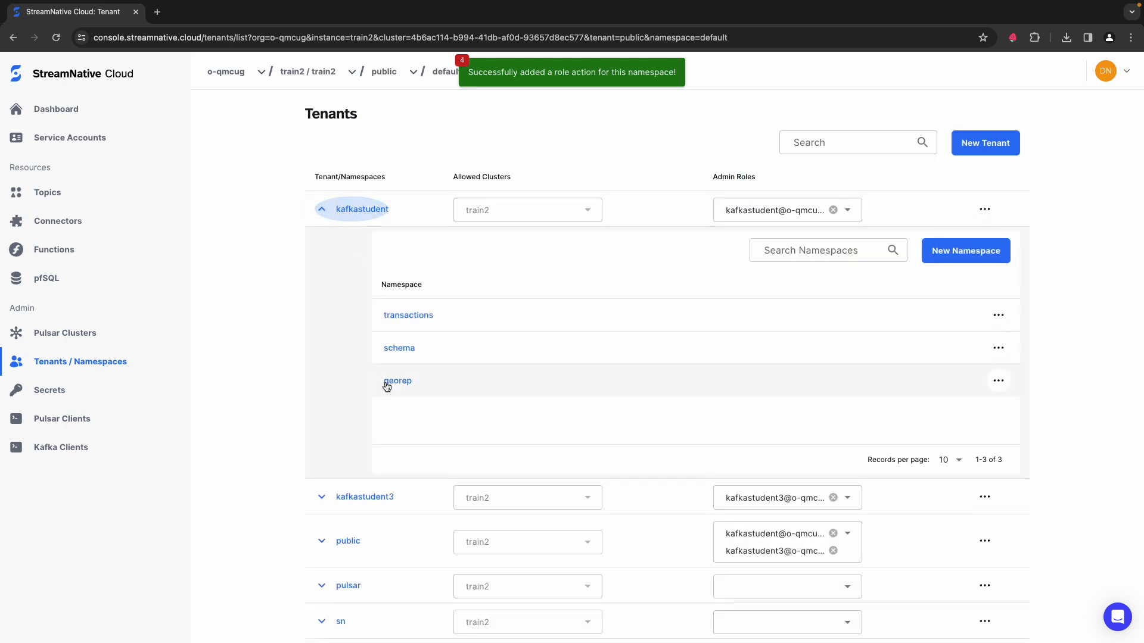
pyautogui.click(386, 383)
pyautogui.click(393, 143)
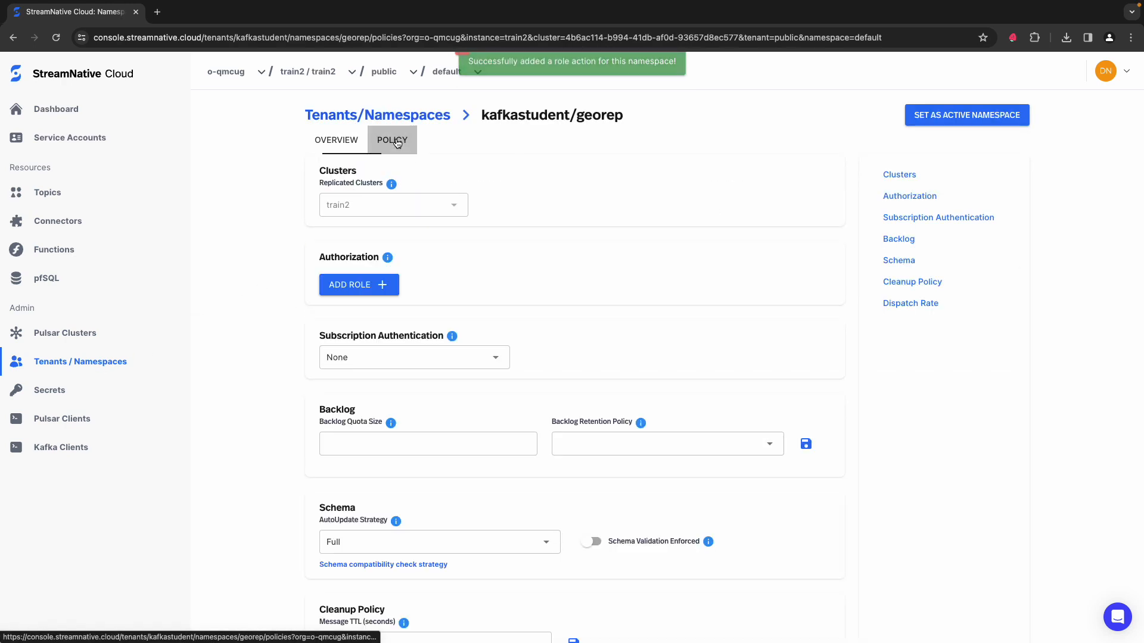
pyautogui.click(365, 283)
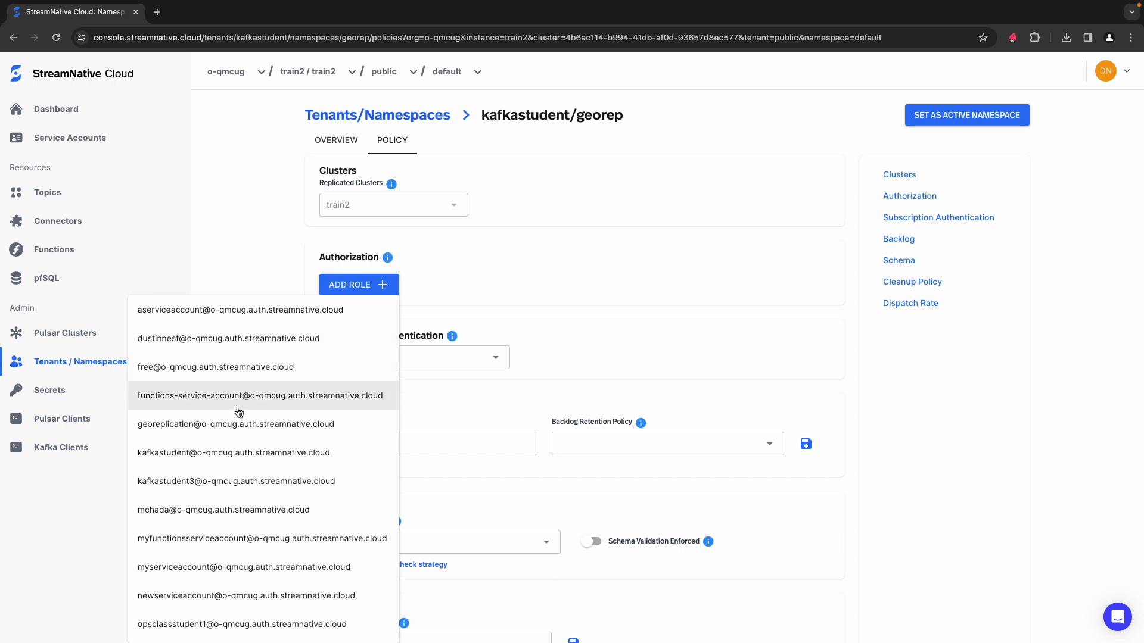
pyautogui.click(224, 462)
pyautogui.click(348, 290)
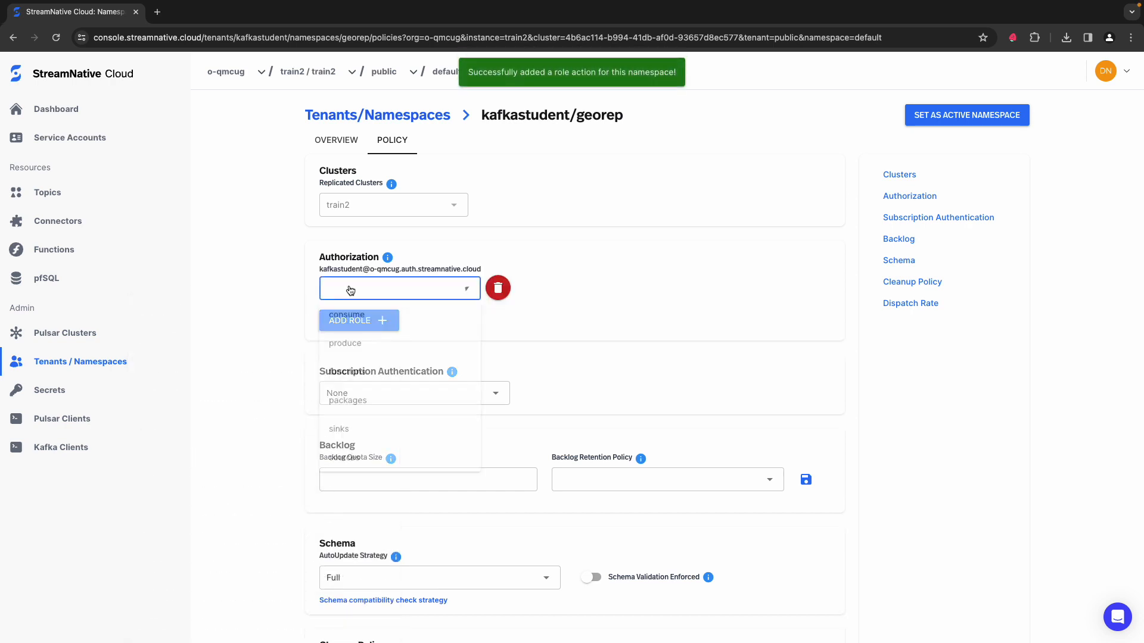
pyautogui.click(343, 317)
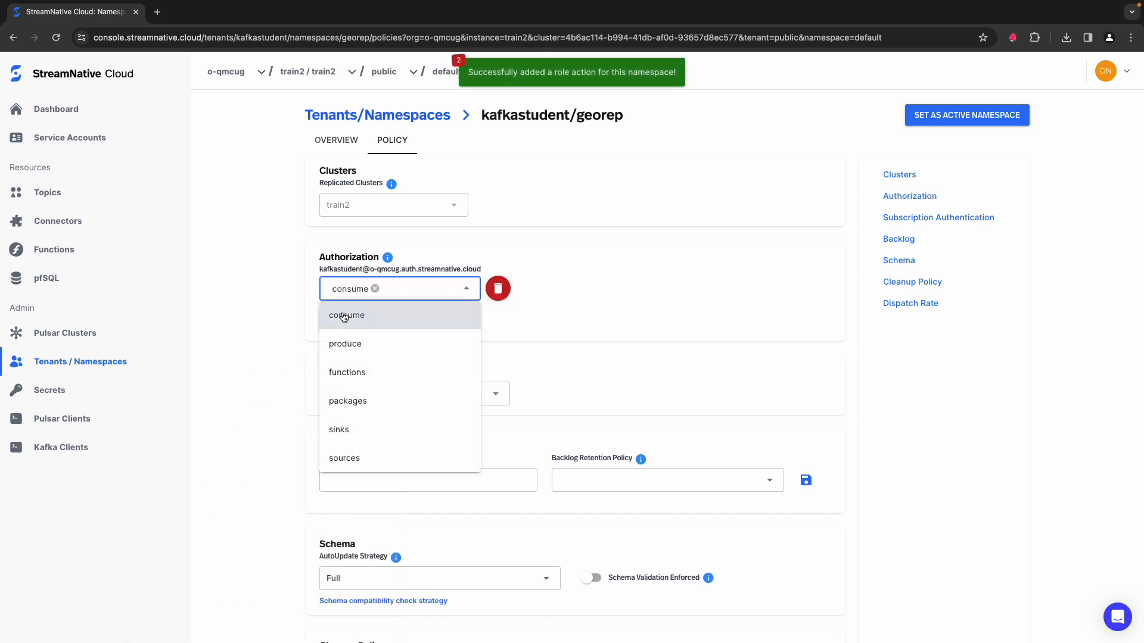
pyautogui.click(333, 346)
pyautogui.click(304, 320)
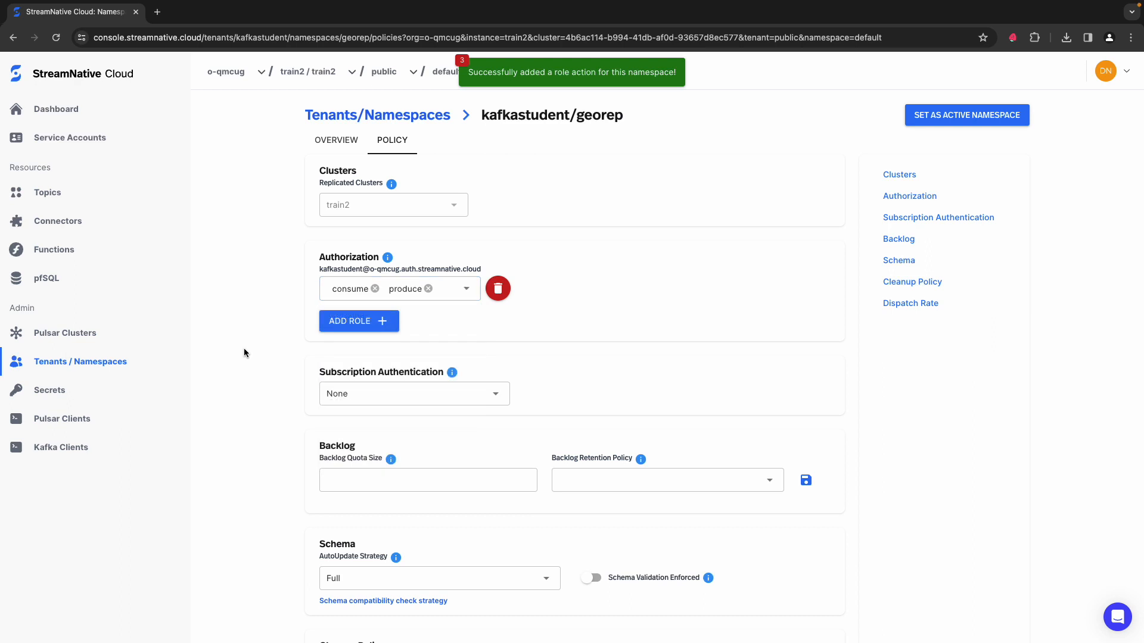